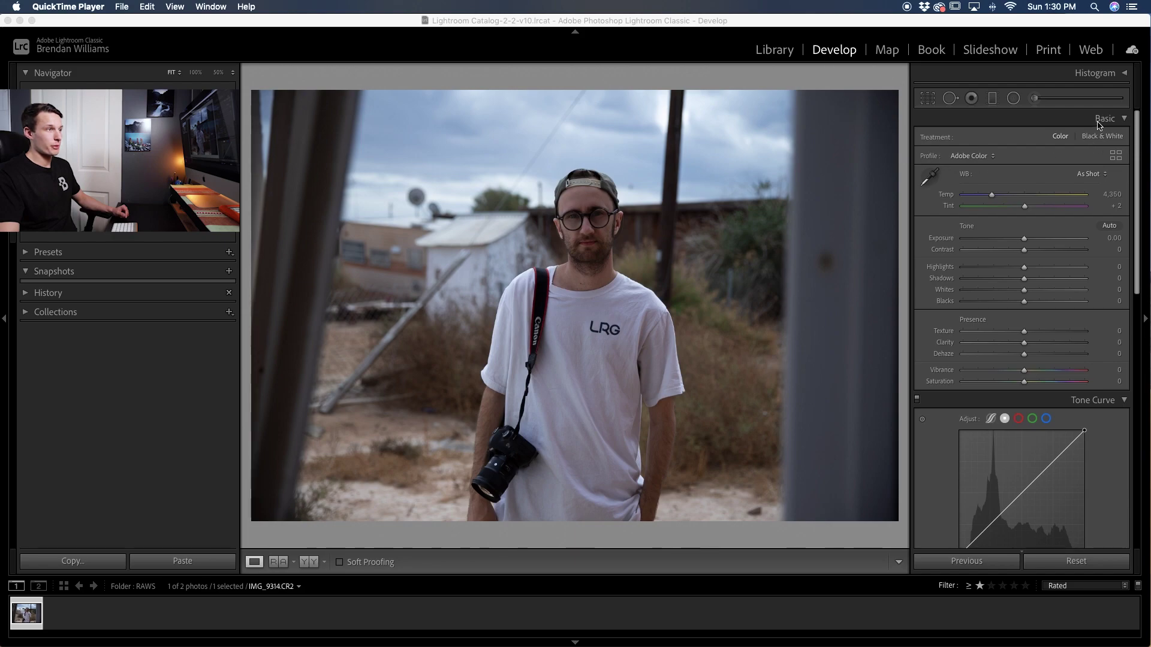
- Sample the grey sky with the WB eyedropper, after trying the shirt, for Temp 5,350 and Tint +7
{"action": "left_click", "coordinate": [930, 180]}
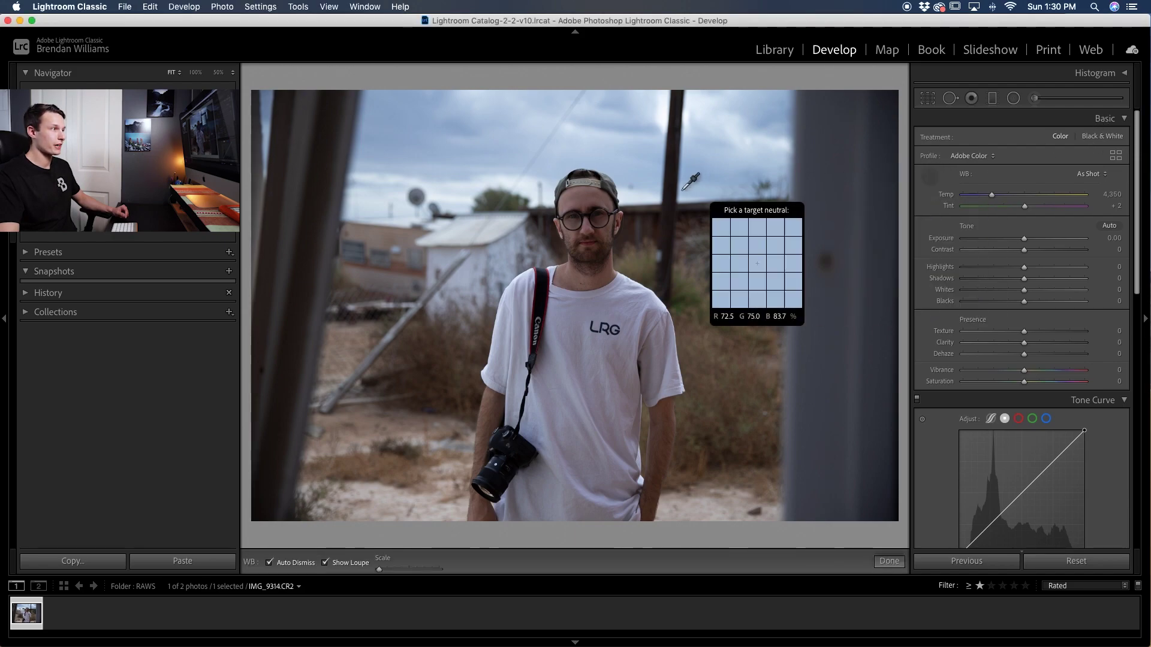
{"action": "left_click", "coordinate": [664, 115]}
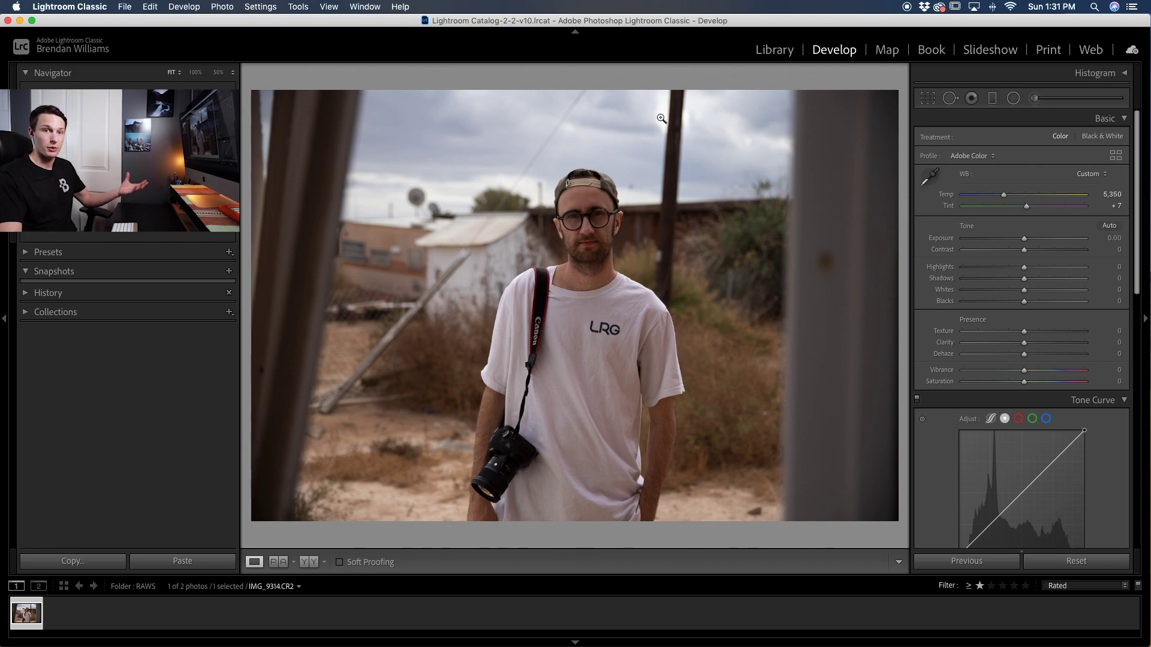
{"action": "left_click", "coordinate": [930, 177]}
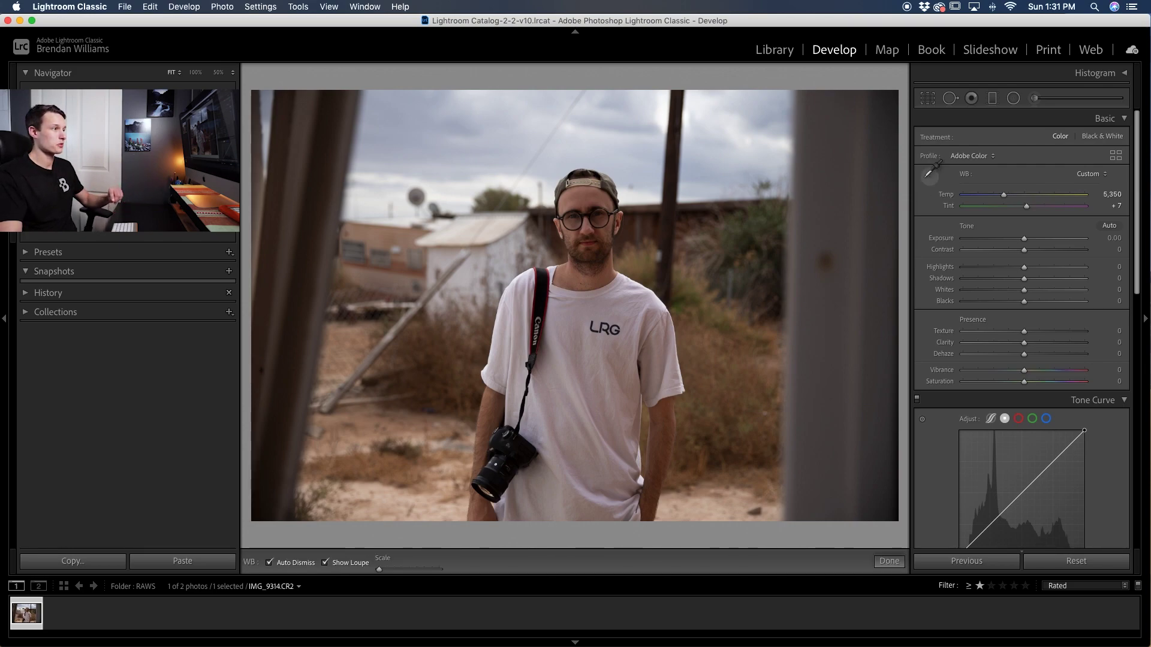
{"action": "left_click", "coordinate": [578, 342]}
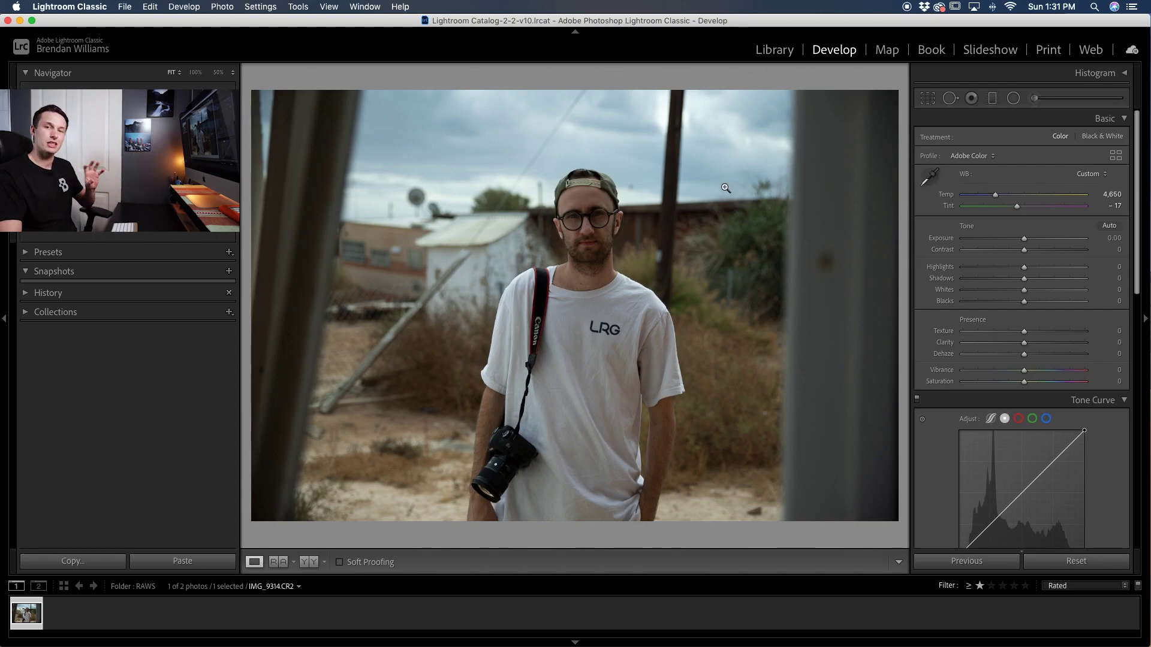
{"action": "key", "text": "w"}
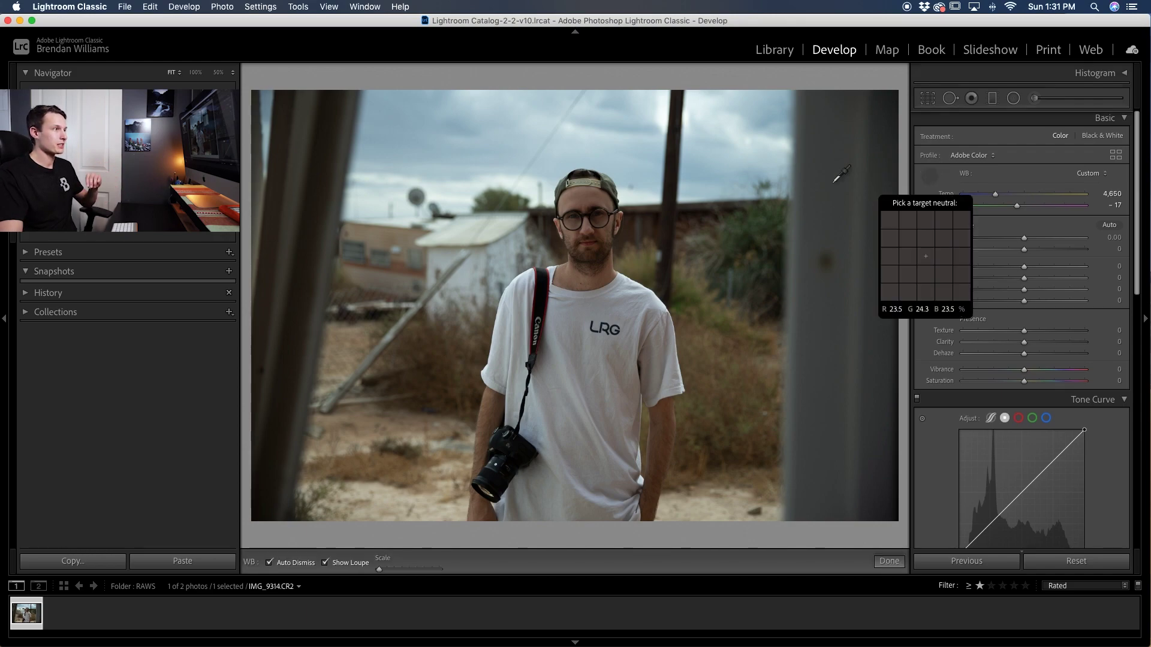
{"action": "left_click", "coordinate": [664, 112]}
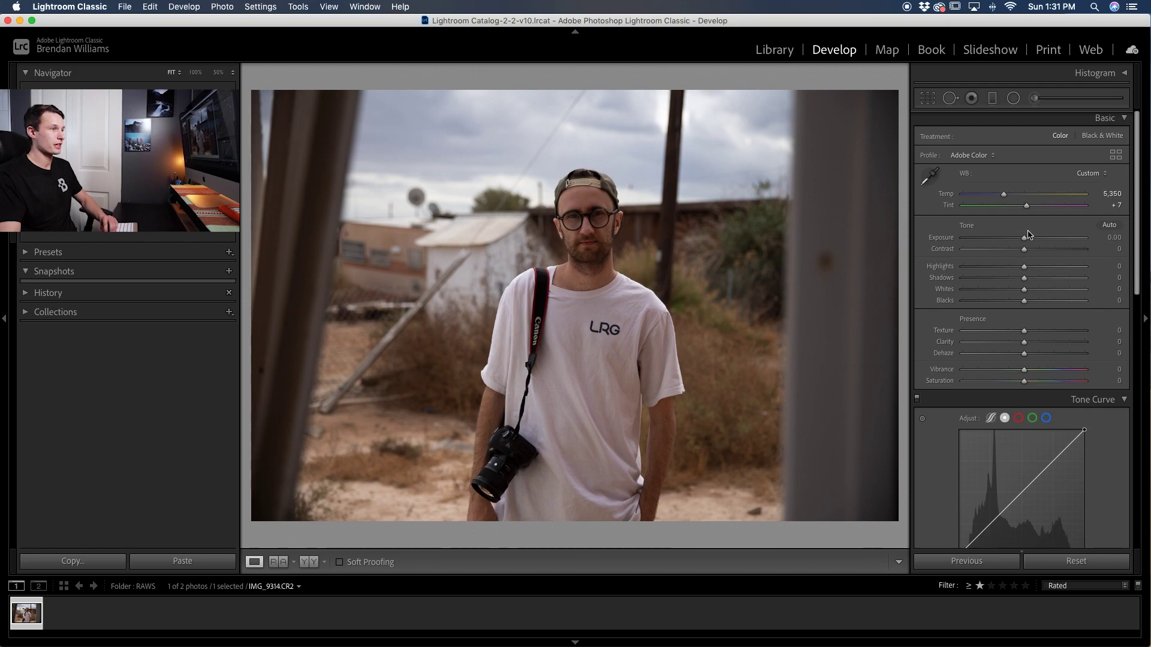
- Raise Exposure to +0.80, Highlights +18, Shadows +35, Whites +9 and Blacks +33
{"action": "left_click_drag", "start_coordinate": [1024, 241], "coordinate": [1037, 241]}
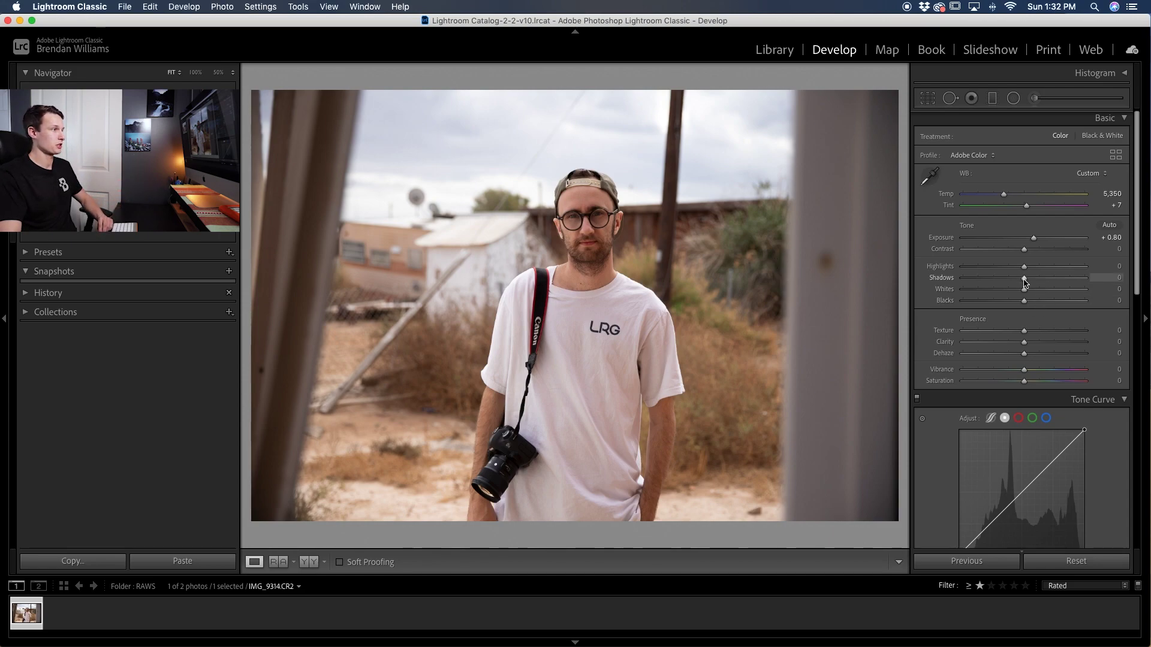
{"action": "left_click_drag", "start_coordinate": [1025, 278], "coordinate": [1046, 282]}
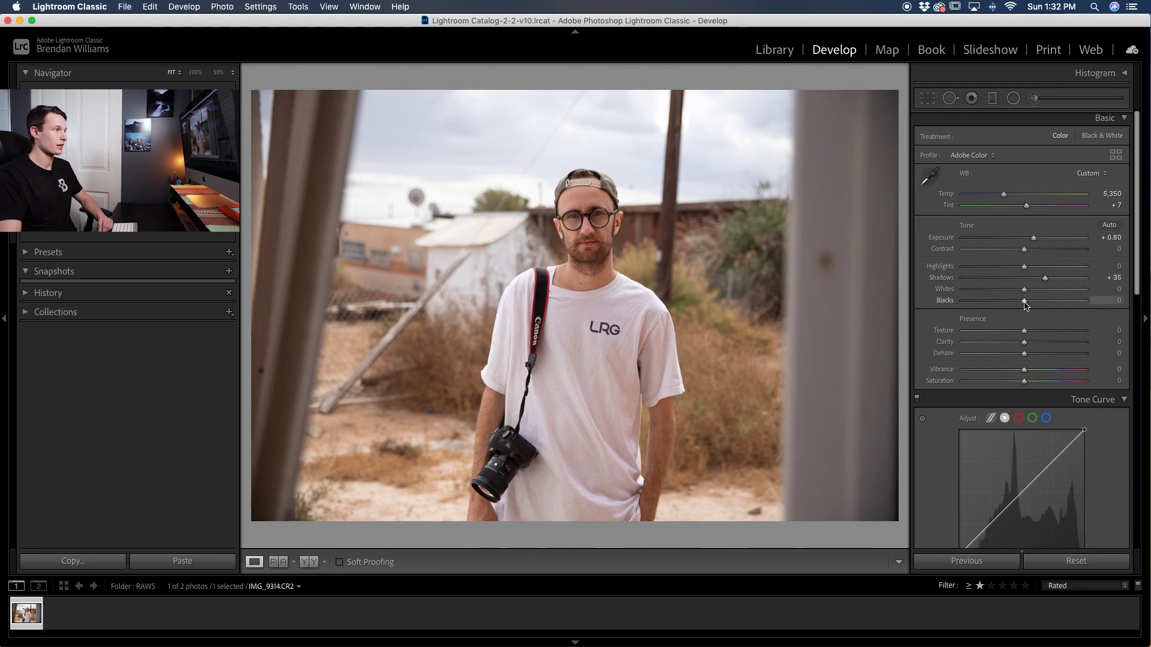
{"action": "left_click_drag", "start_coordinate": [1024, 301], "coordinate": [1044, 301]}
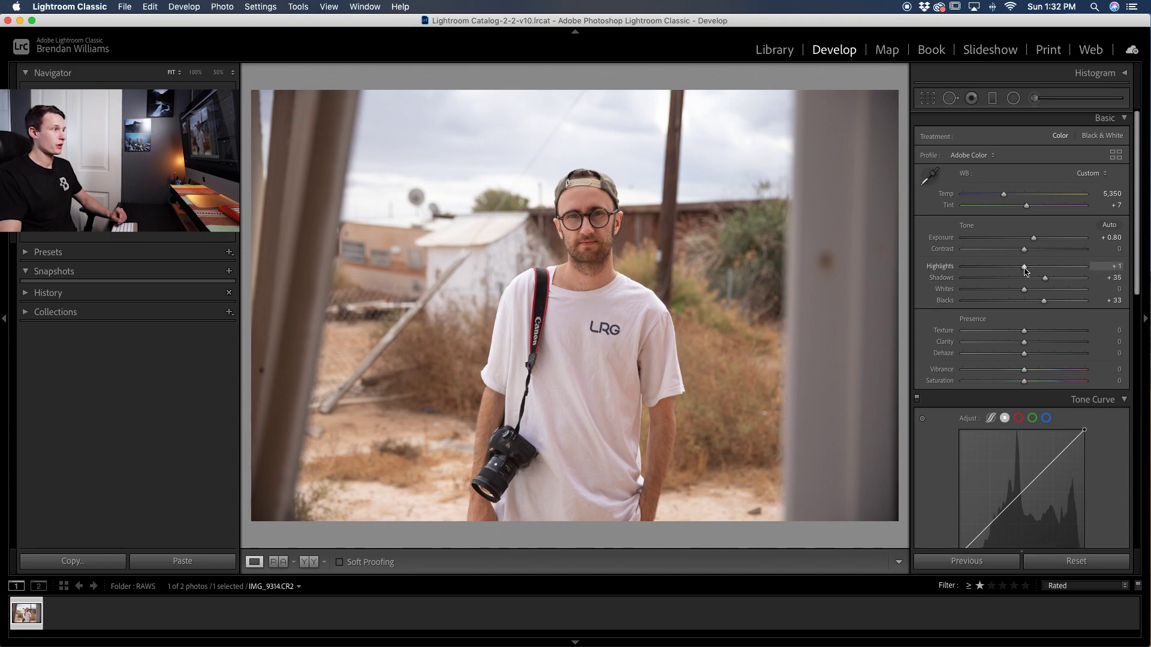
{"action": "mouse_move", "coordinate": [1025, 271]}
{"action": "left_mouse_down"}
{"action": "mouse_move", "coordinate": [1083, 269]}
{"action": "mouse_move", "coordinate": [1027, 271]}
{"action": "mouse_move", "coordinate": [1037, 272]}
{"action": "left_mouse_up"}
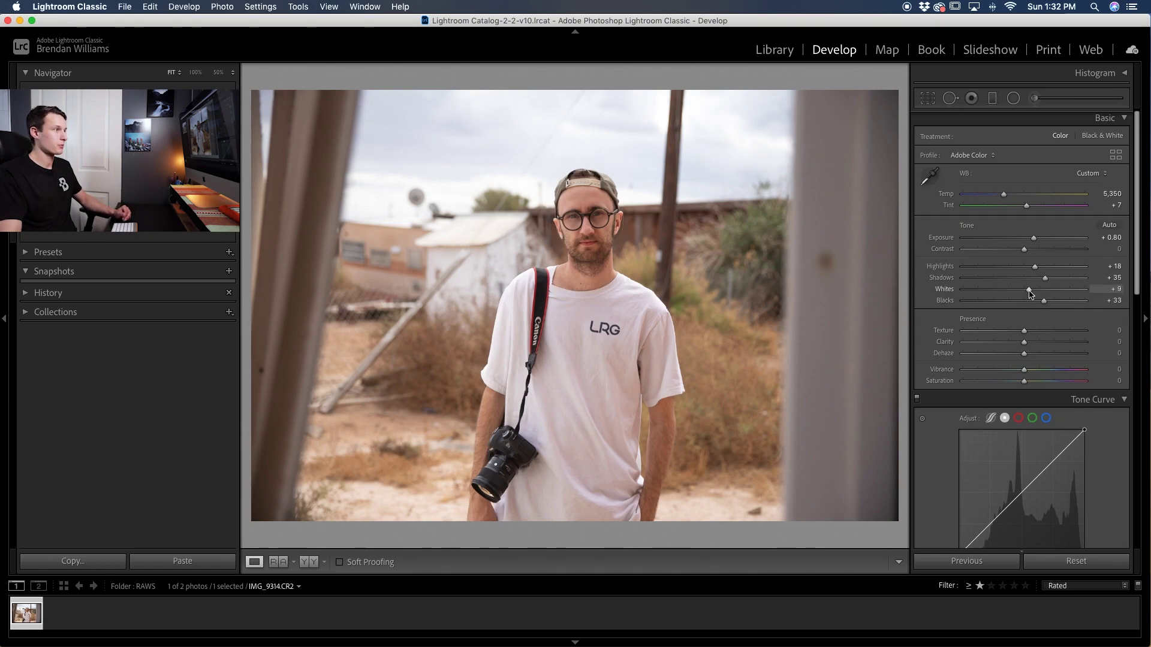
{"action": "left_click_drag", "start_coordinate": [1028, 293], "coordinate": [1060, 293]}
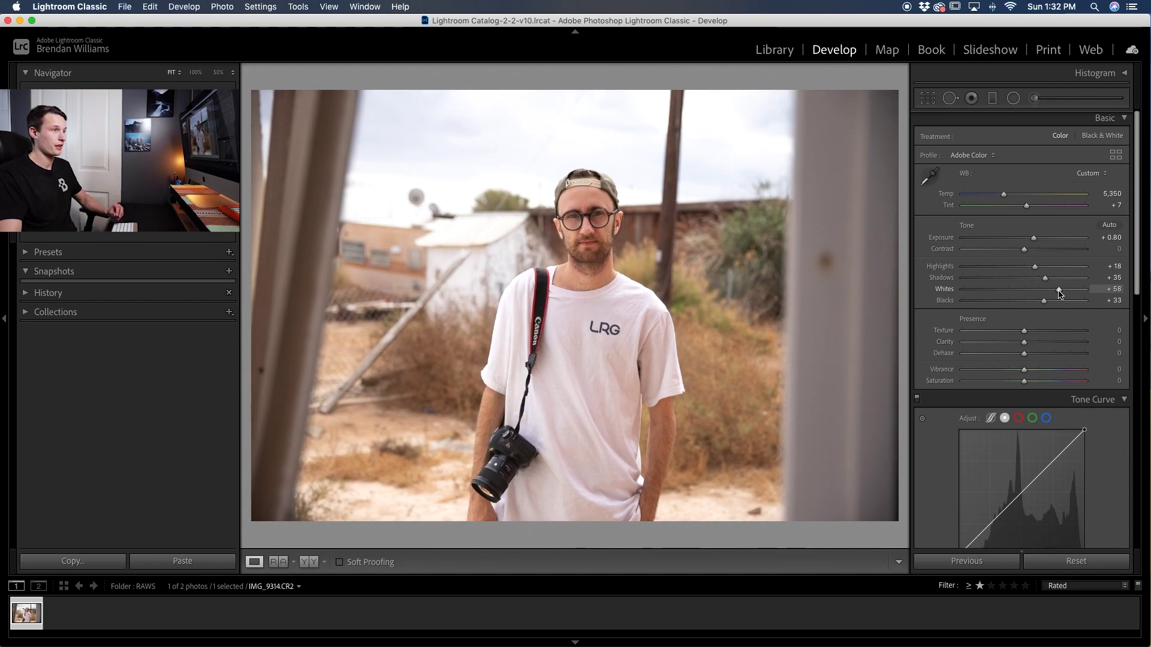
{"action": "left_click_drag", "start_coordinate": [1059, 293], "coordinate": [1030, 293]}
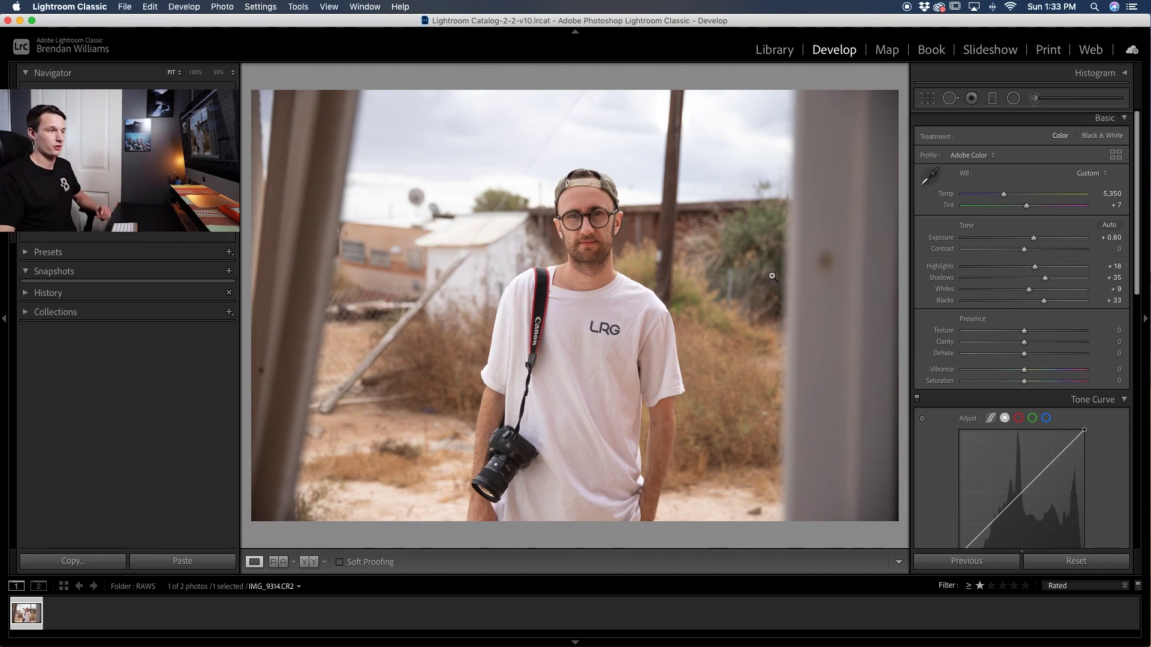
- Bring up the HSL Hue adjustments with the targeted adjustment tool active
{"action": "scroll", "coordinate": [975, 326], "scroll_direction": "down", "scroll_amount": 5}
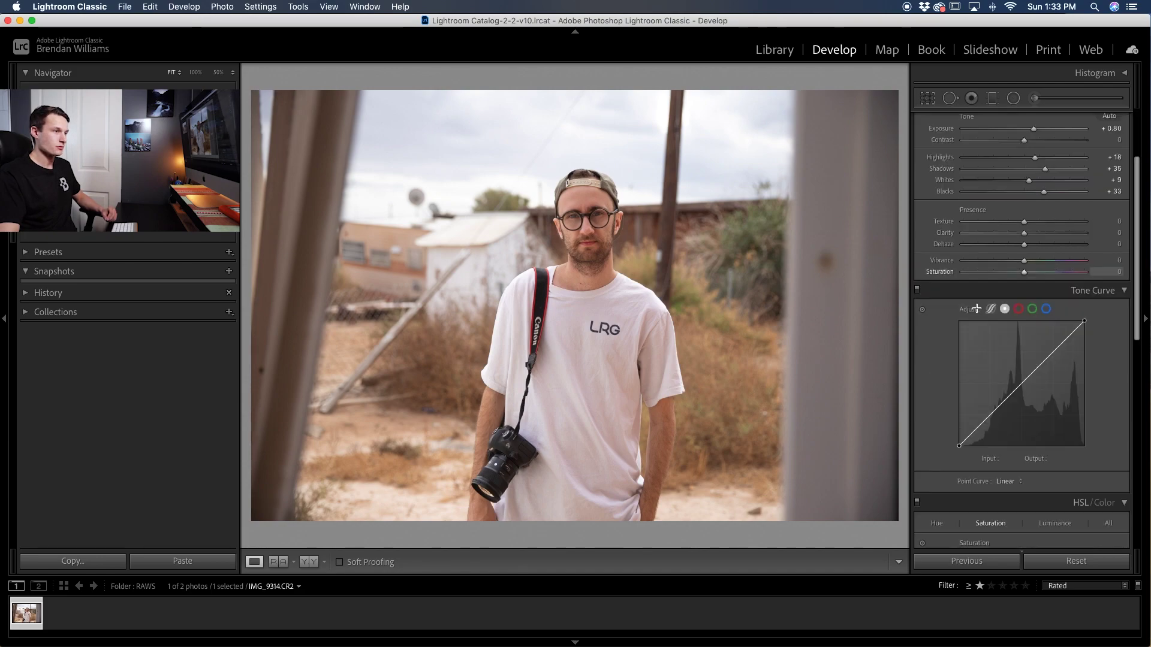
{"action": "scroll", "coordinate": [975, 327], "scroll_direction": "down", "scroll_amount": 1}
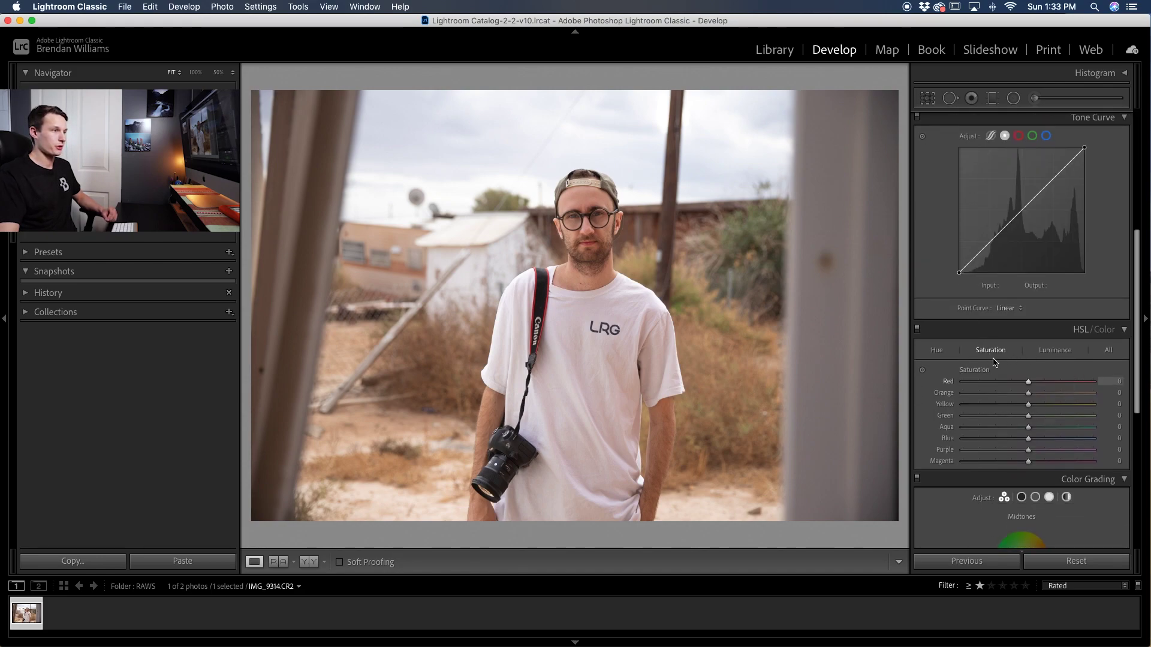
{"action": "left_click", "coordinate": [935, 352]}
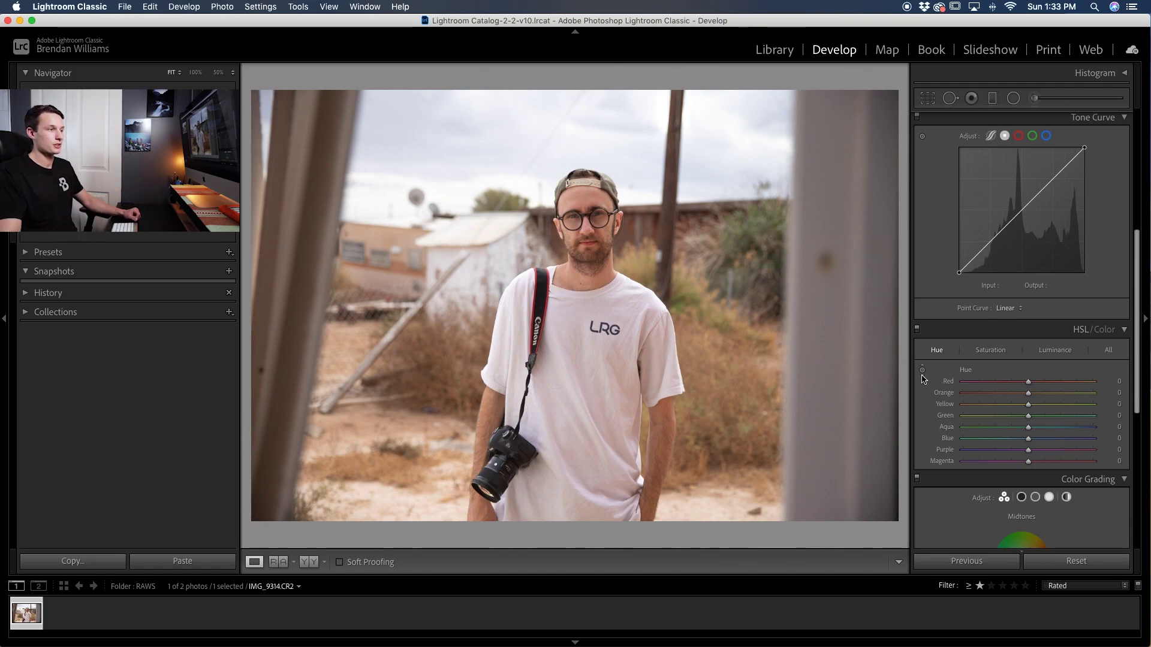
{"action": "left_click", "coordinate": [922, 371]}
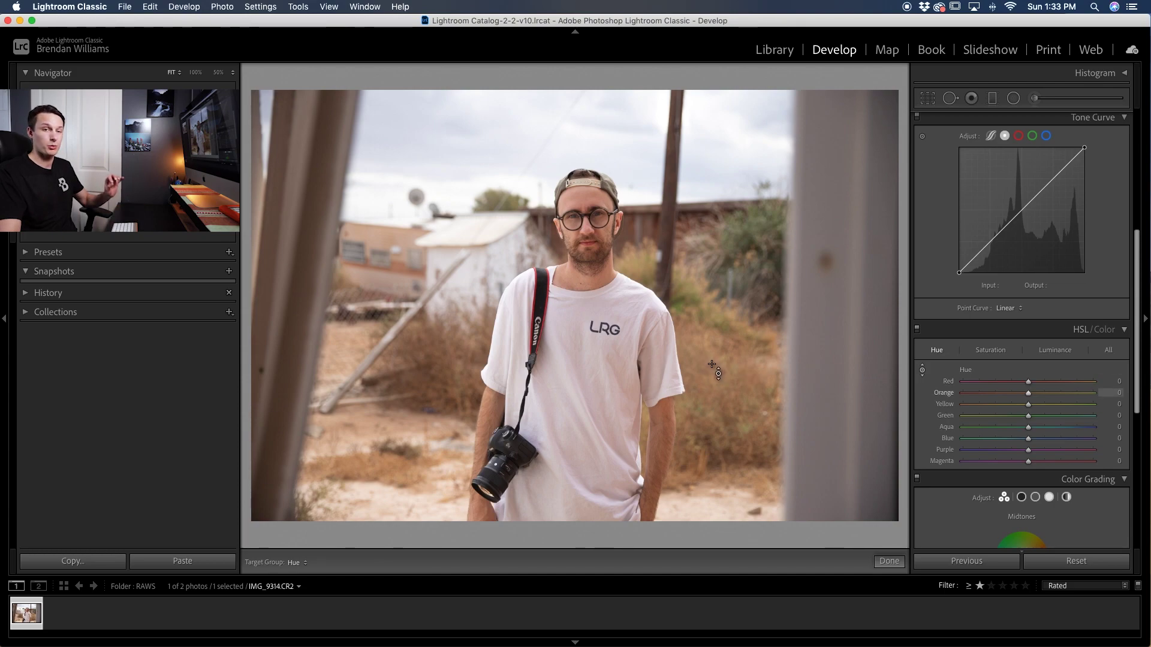
- Shift the foliage hues to Orange -9, Yellow -32 and Green -24
{"action": "key", "text": "Up"}
{"action": "key", "text": "Up"}
{"action": "key", "text": "Up"}
{"action": "key", "text": "Up"}
{"action": "key", "text": "Up"}
{"action": "key", "text": "Up"}
{"action": "key", "text": "Up"}
{"action": "key", "text": "Up"}
{"action": "key", "text": "Up"}
{"action": "key", "text": "Up"}
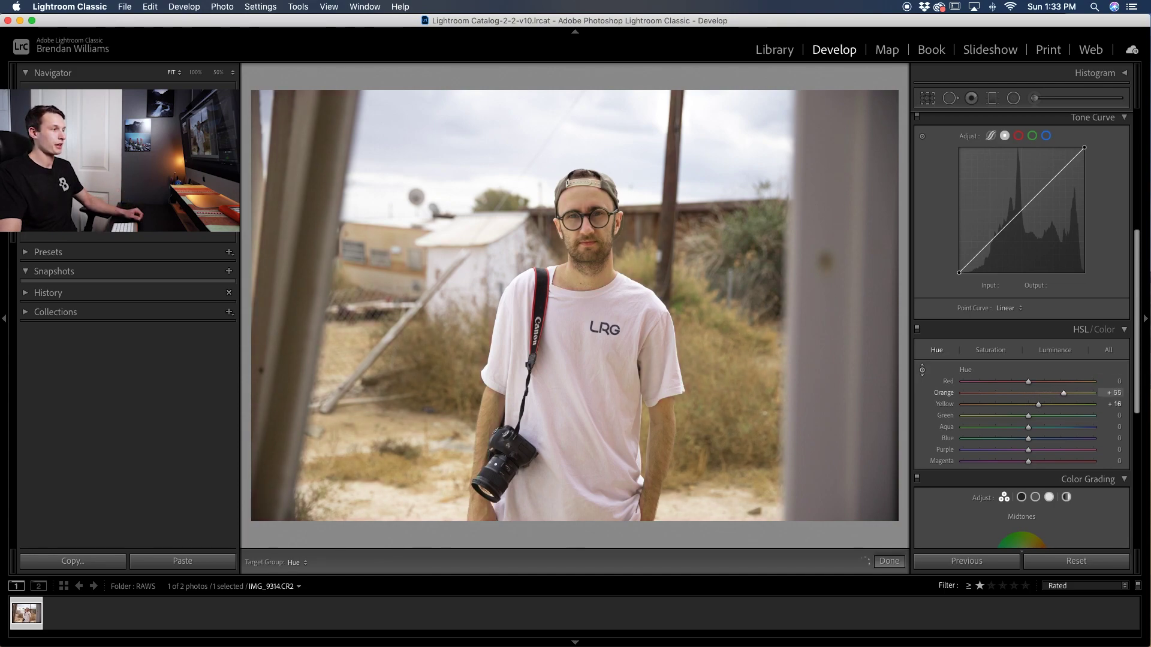
{"action": "key", "text": "Down"}
{"action": "key", "text": "Down"}
{"action": "key", "text": "Down"}
{"action": "key", "text": "Down"}
{"action": "key", "text": "Down"}
{"action": "key", "text": "Down"}
{"action": "key", "text": "Down"}
{"action": "key", "text": "Down"}
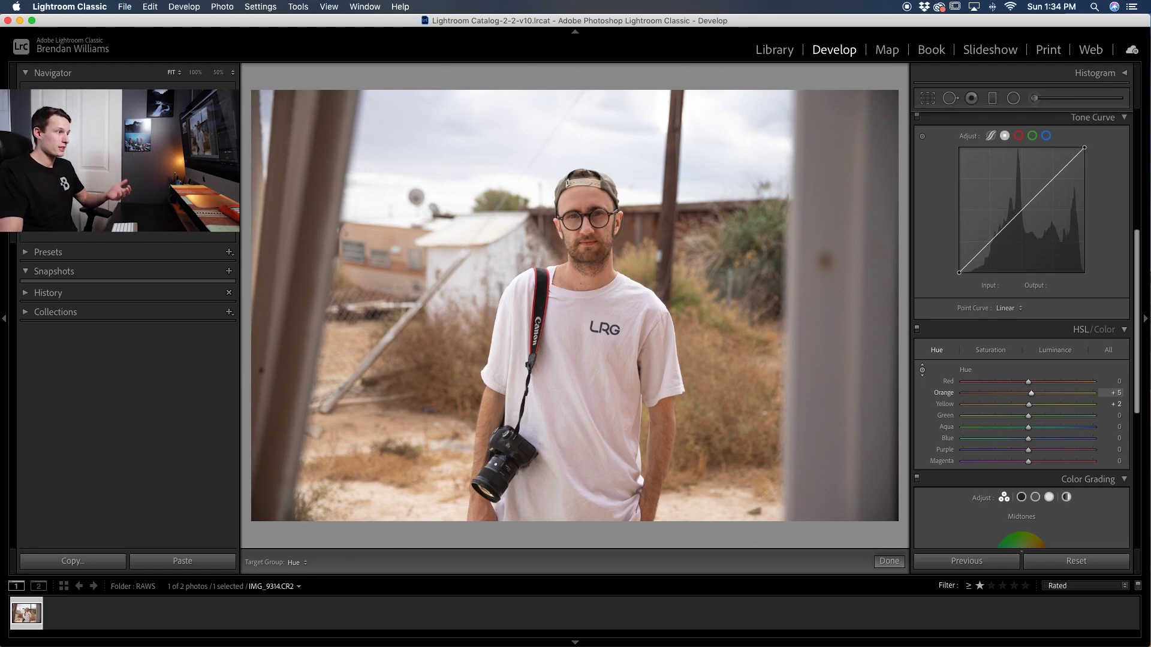
{"action": "key", "text": "Up"}
{"action": "key", "text": "Up"}
{"action": "key", "text": "Up"}
{"action": "key", "text": "Up"}
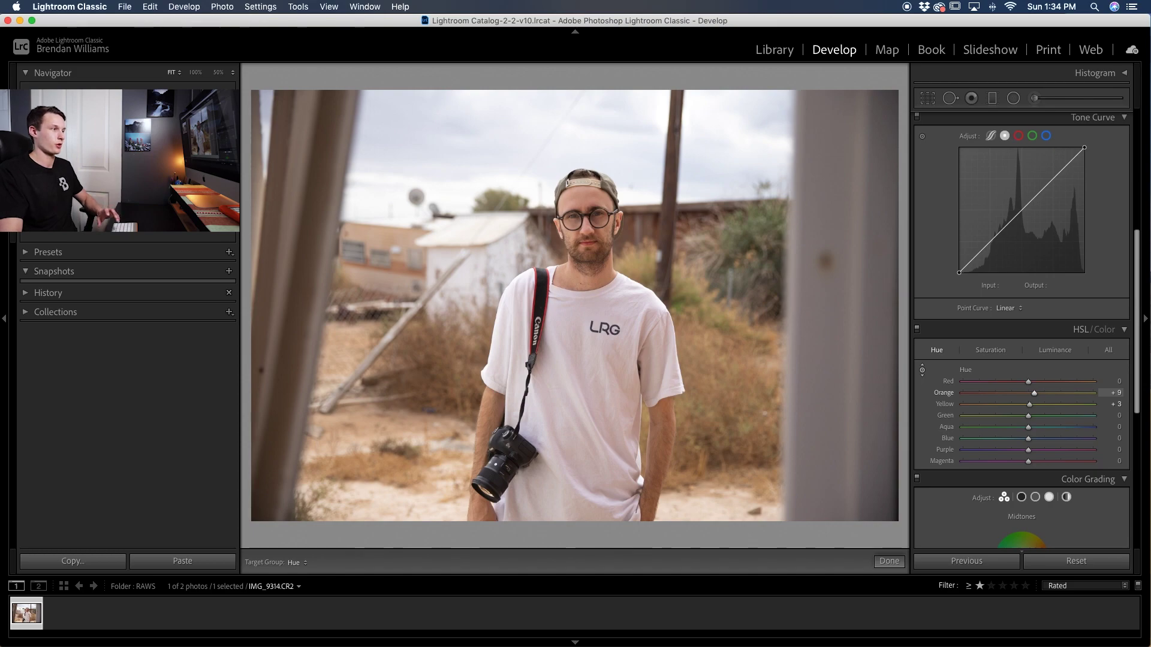
{"action": "key", "text": "Down"}
{"action": "key", "text": "Down"}
{"action": "key", "text": "Down"}
{"action": "key", "text": "Down"}
{"action": "key", "text": "Down"}
{"action": "key", "text": "Down"}
{"action": "key", "text": "Down"}
{"action": "key", "text": "Down"}
{"action": "key", "text": "Down"}
{"action": "key", "text": "Down"}
{"action": "key", "text": "Down"}
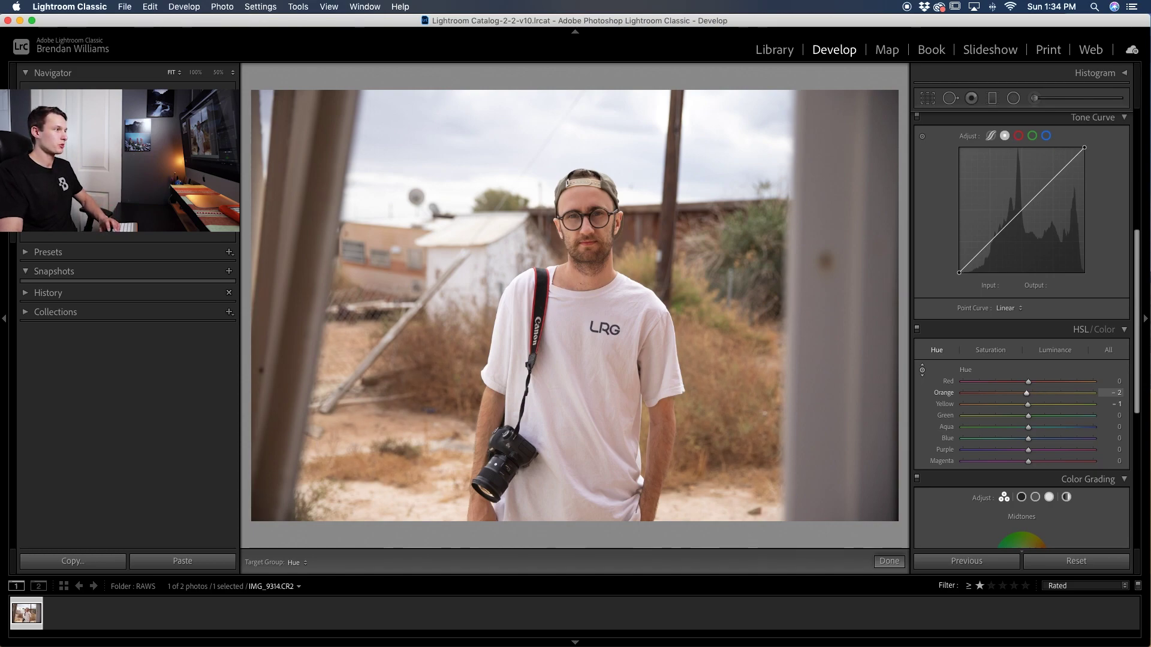
{"action": "key", "text": "Down"}
{"action": "key", "text": "Down"}
{"action": "key", "text": "Down"}
{"action": "key", "text": "Down"}
{"action": "key", "text": "Down"}
{"action": "key", "text": "Down"}
{"action": "key", "text": "Down"}
{"action": "key", "text": "Down"}
{"action": "key", "text": "Down"}
{"action": "key", "text": "Down"}
{"action": "key", "text": "Down"}
{"action": "key", "text": "Down"}
{"action": "key", "text": "Down"}
{"action": "key", "text": "Down"}
{"action": "key", "text": "Down"}
{"action": "key", "text": "Down"}
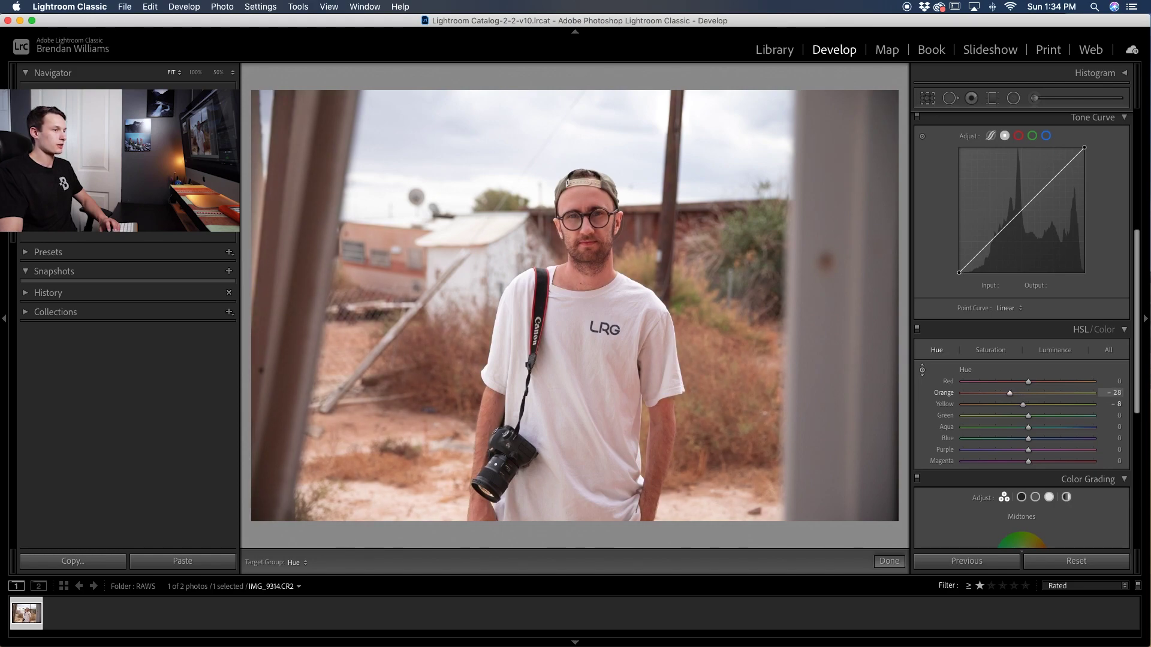
{"action": "key", "text": "Up"}
{"action": "key", "text": "Up"}
{"action": "key", "text": "Up"}
{"action": "key", "text": "Up"}
{"action": "key", "text": "Up"}
{"action": "key", "text": "Up"}
{"action": "key", "text": "Up"}
{"action": "key", "text": "Up"}
{"action": "key", "text": "Up"}
{"action": "key", "text": "Up"}
{"action": "key", "text": "Up"}
{"action": "key", "text": "Up"}
{"action": "key", "text": "Up"}
{"action": "key", "text": "Up"}
{"action": "key", "text": "Up"}
{"action": "key", "text": "Up"}
{"action": "key", "text": "Up"}
{"action": "key", "text": "Up"}
{"action": "key", "text": "Up"}
{"action": "key", "text": "Up"}
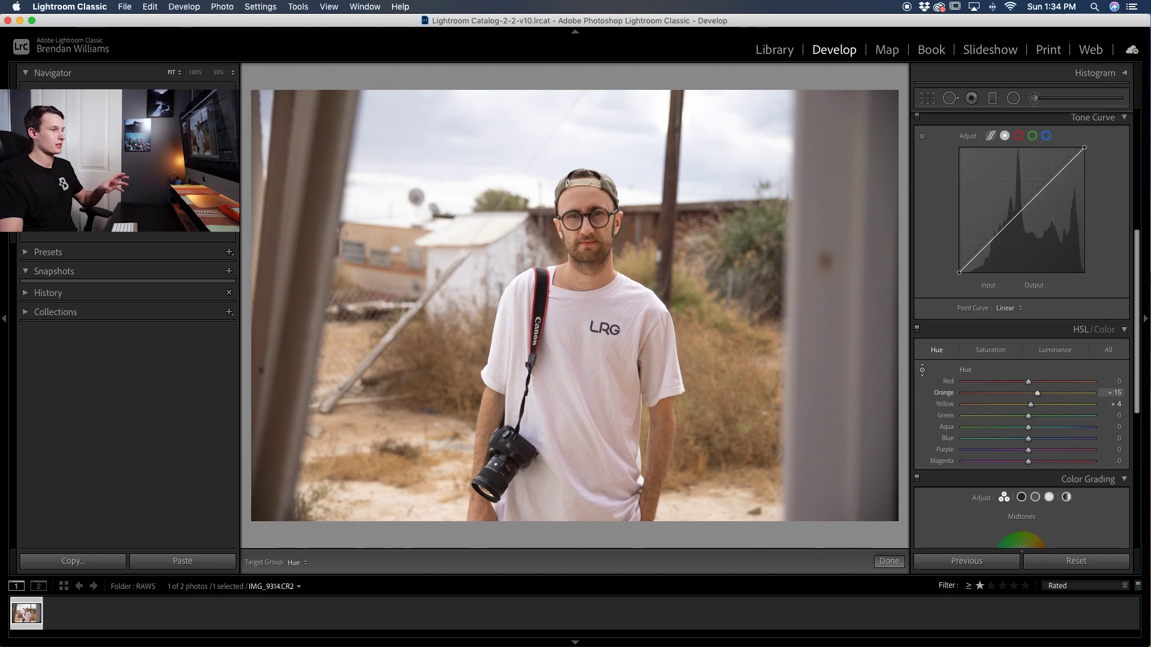
{"action": "key", "text": "Down"}
{"action": "key", "text": "Down"}
{"action": "key", "text": "Down"}
{"action": "key", "text": "Down"}
{"action": "key", "text": "Down"}
{"action": "key", "text": "Down"}
{"action": "key", "text": "Down"}
{"action": "key", "text": "Down"}
{"action": "key", "text": "Down"}
{"action": "key", "text": "Down"}
{"action": "key", "text": "Down"}
{"action": "key", "text": "Down"}
{"action": "key", "text": "Down"}
{"action": "key", "text": "Down"}
{"action": "key", "text": "Down"}
{"action": "key", "text": "Down"}
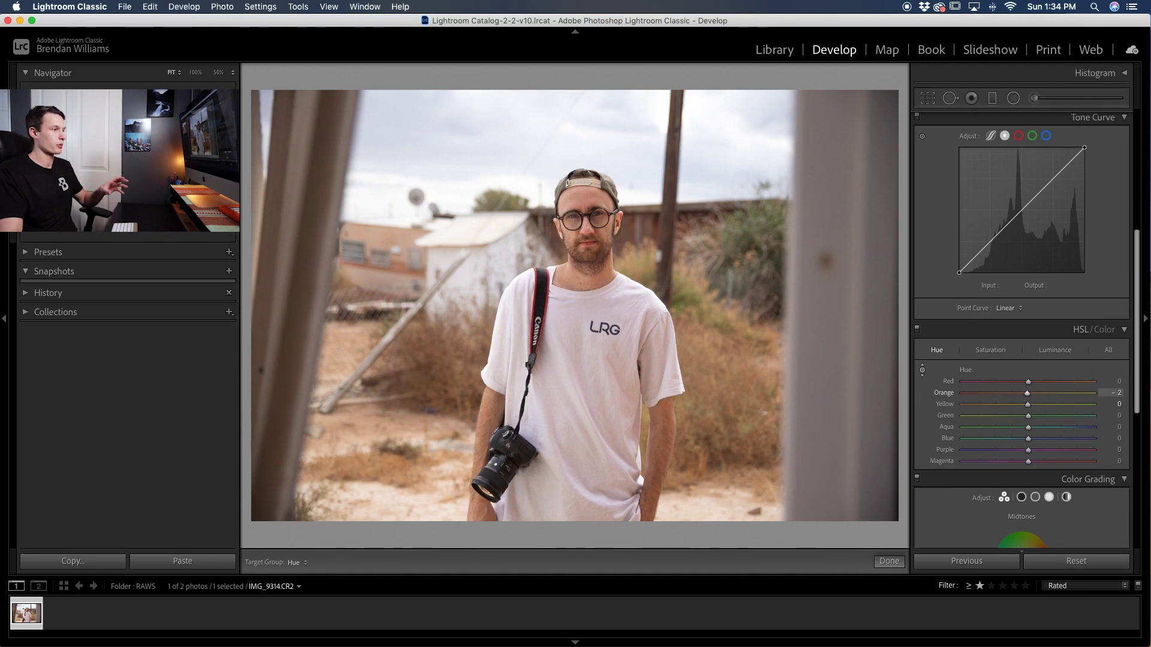
{"action": "key", "text": "Down"}
{"action": "key", "text": "Down"}
{"action": "key", "text": "Down"}
{"action": "key", "text": "Down"}
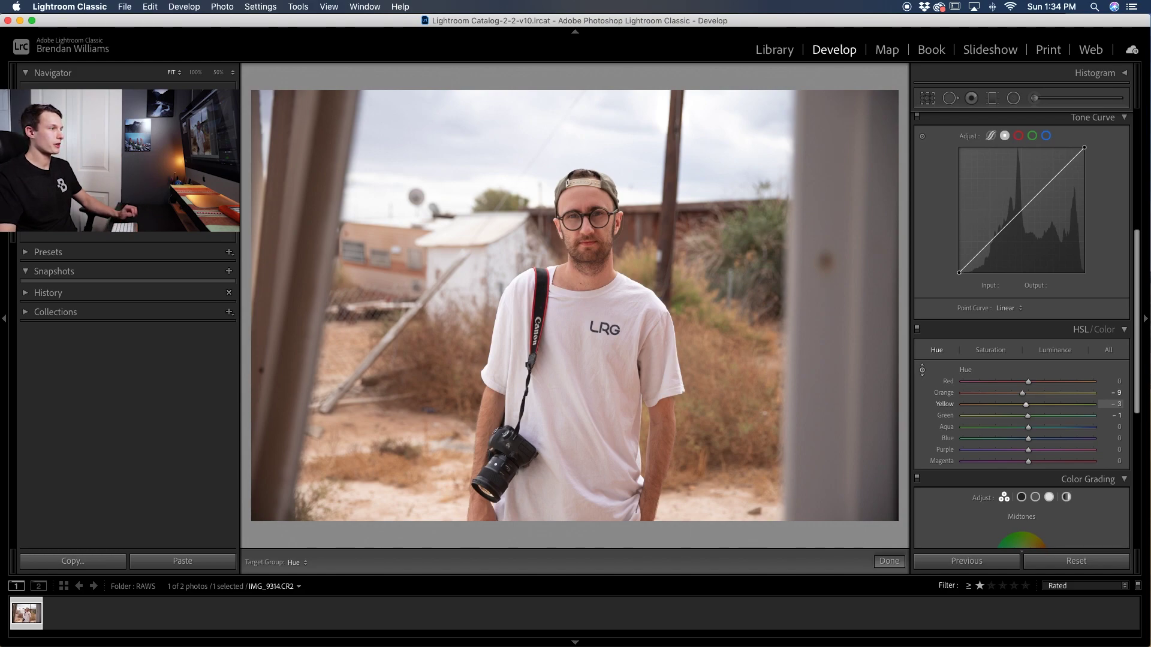
{"action": "left_click_drag", "start_coordinate": [754, 222], "coordinate": [754, 257]}
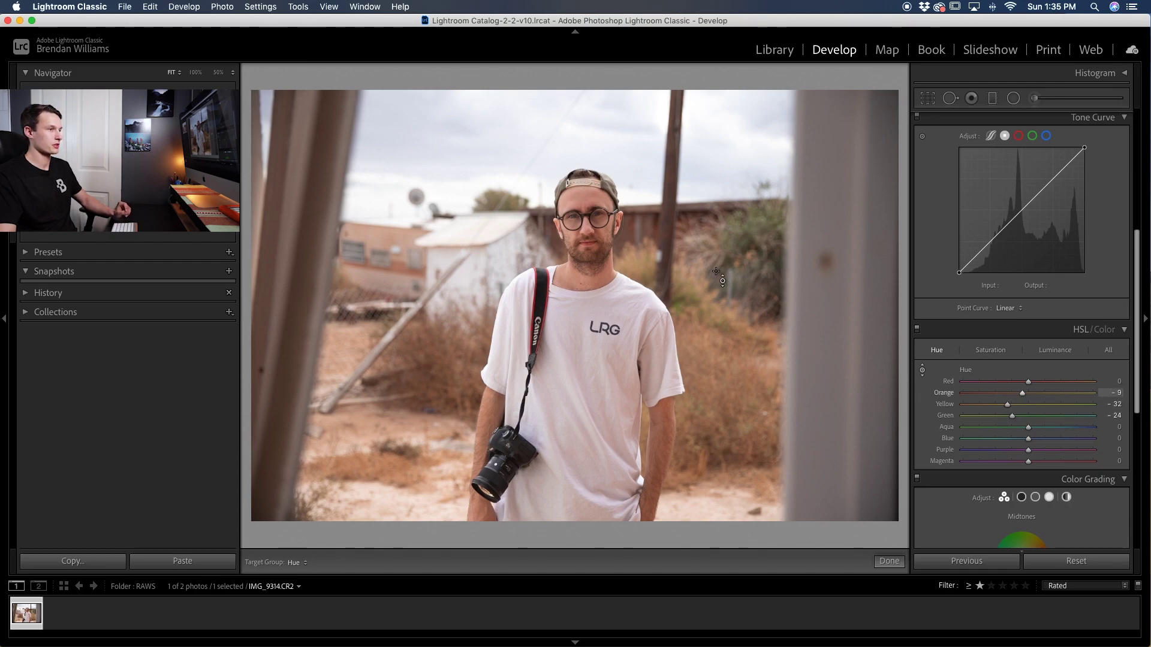
{"action": "left_click", "coordinate": [1005, 351]}
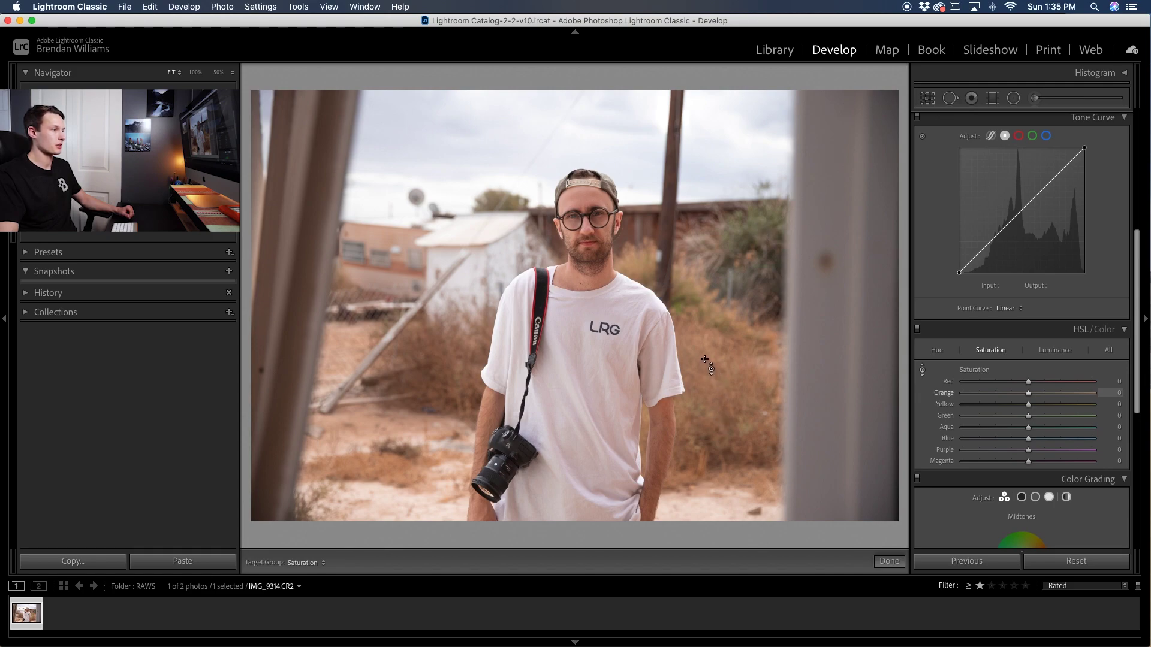
- Drag on the foliage with the Saturation targeted tool to reach Orange -13, Yellow -49, Green -26
{"action": "left_click_drag", "start_coordinate": [705, 359], "coordinate": [705, 386]}
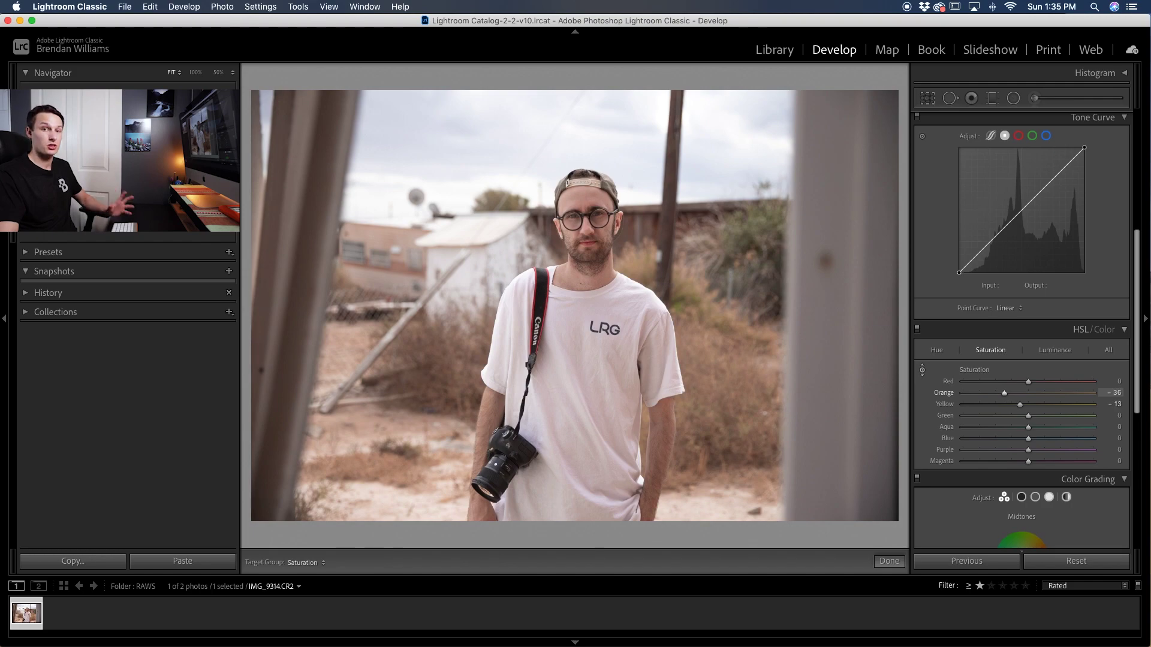
{"action": "left_click_drag", "start_coordinate": [705, 386], "coordinate": [705, 373]}
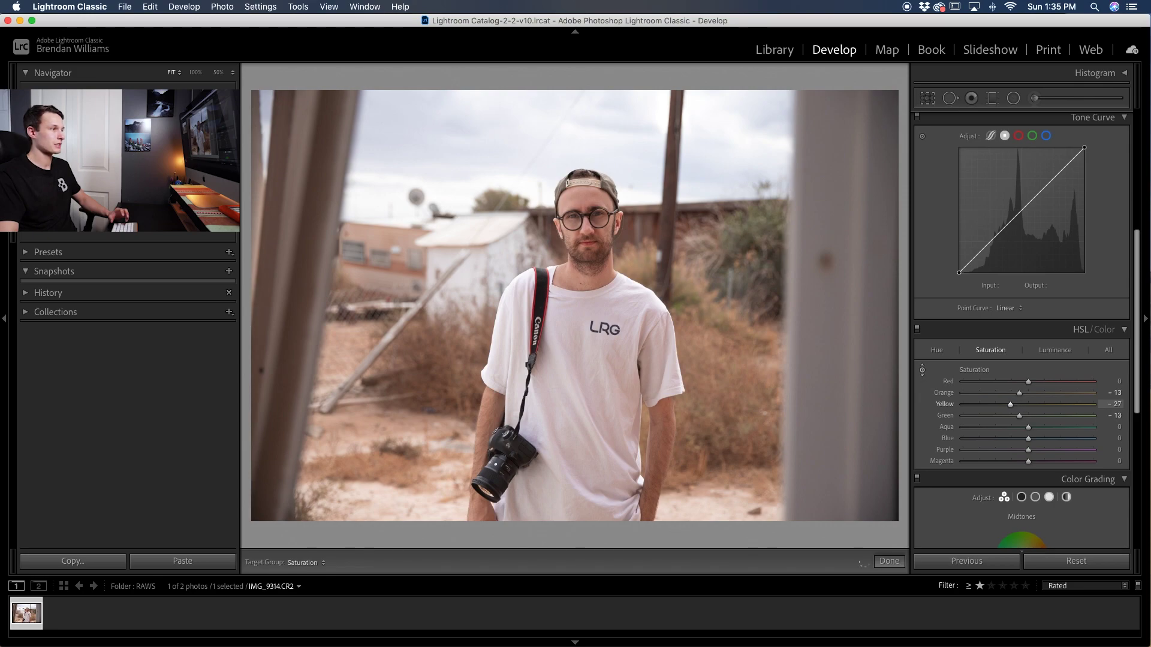
{"action": "left_click_drag", "start_coordinate": [705, 378], "coordinate": [704, 385]}
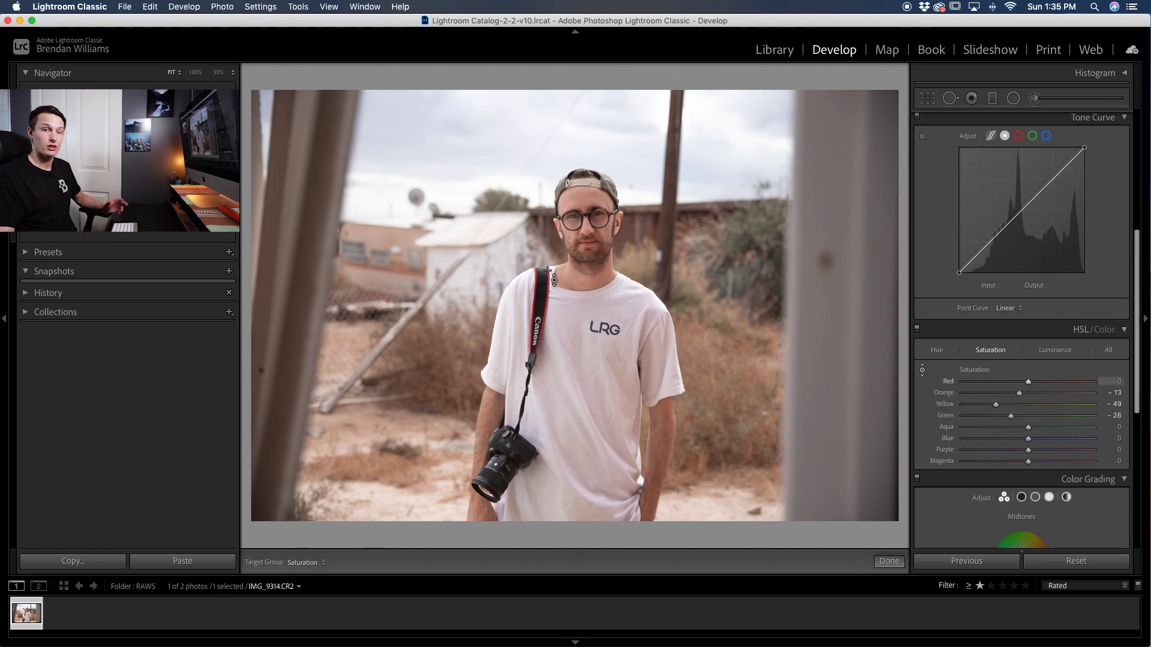
- Drag on the photo in HSL Luminance to set Red +29, Orange +31, Yellow +31, Green +16
{"action": "left_click", "coordinate": [1055, 351]}
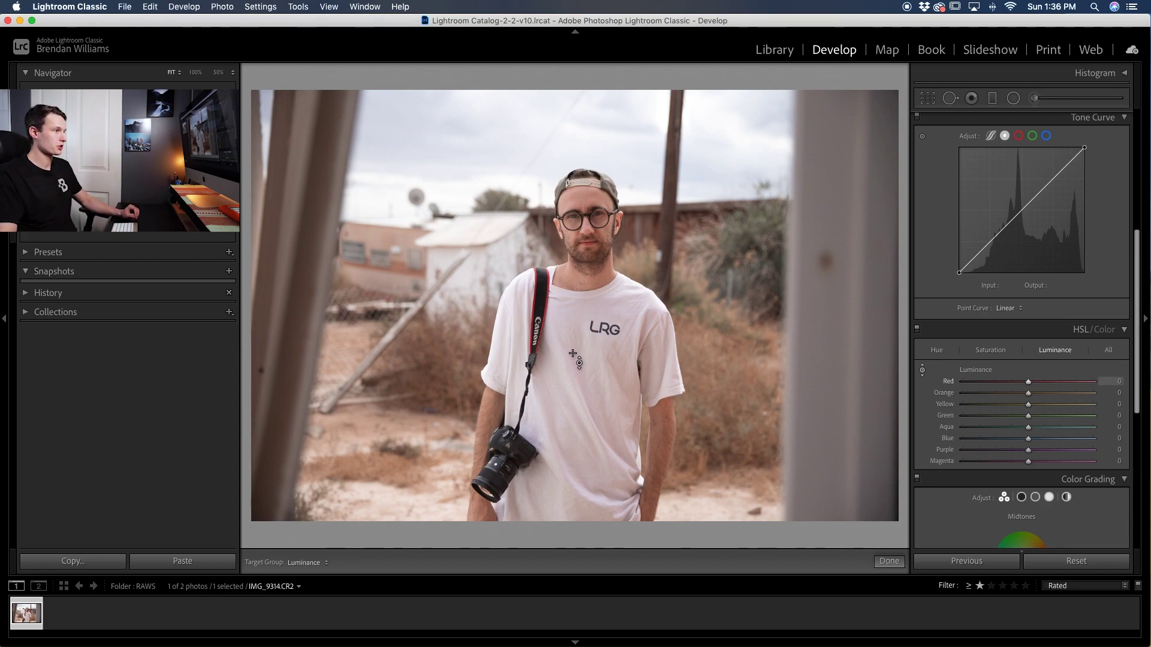
{"action": "left_click_drag", "start_coordinate": [574, 354], "coordinate": [574, 344]}
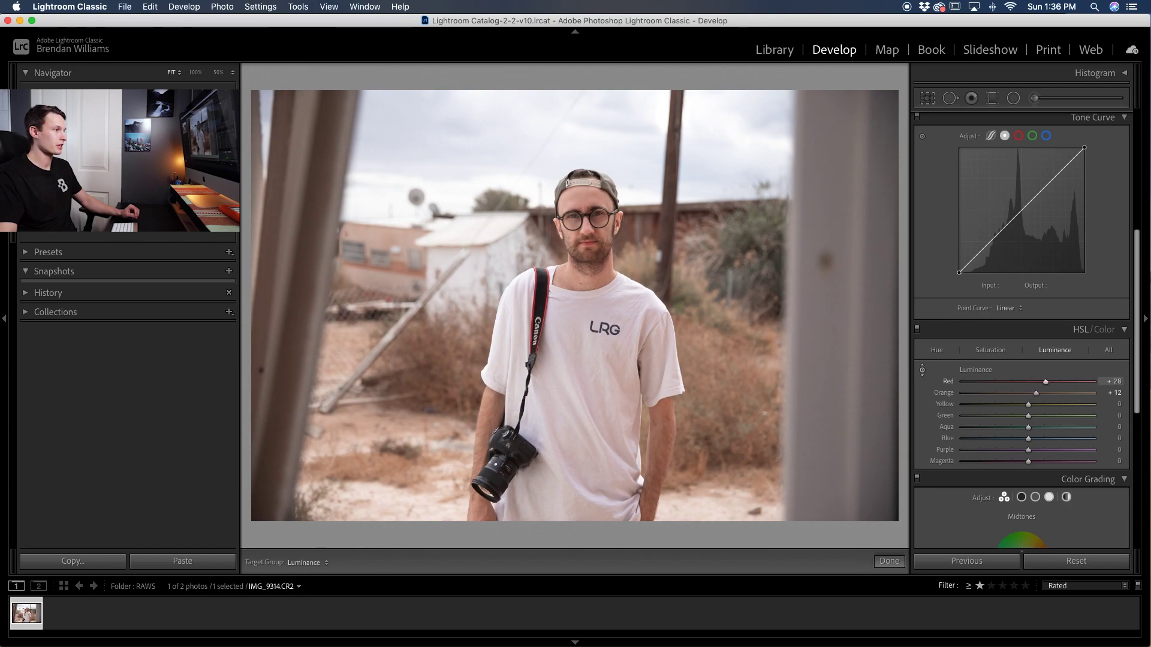
{"action": "left_click_drag", "start_coordinate": [574, 344], "coordinate": [574, 351]}
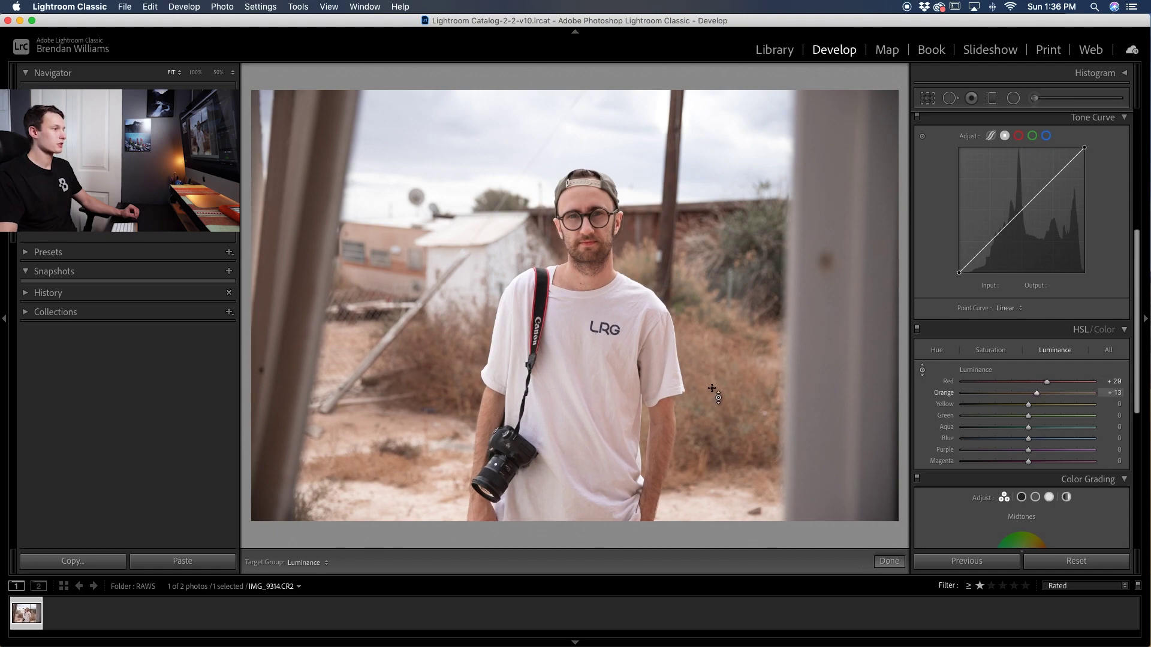
{"action": "left_click_drag", "start_coordinate": [574, 347], "coordinate": [574, 362]}
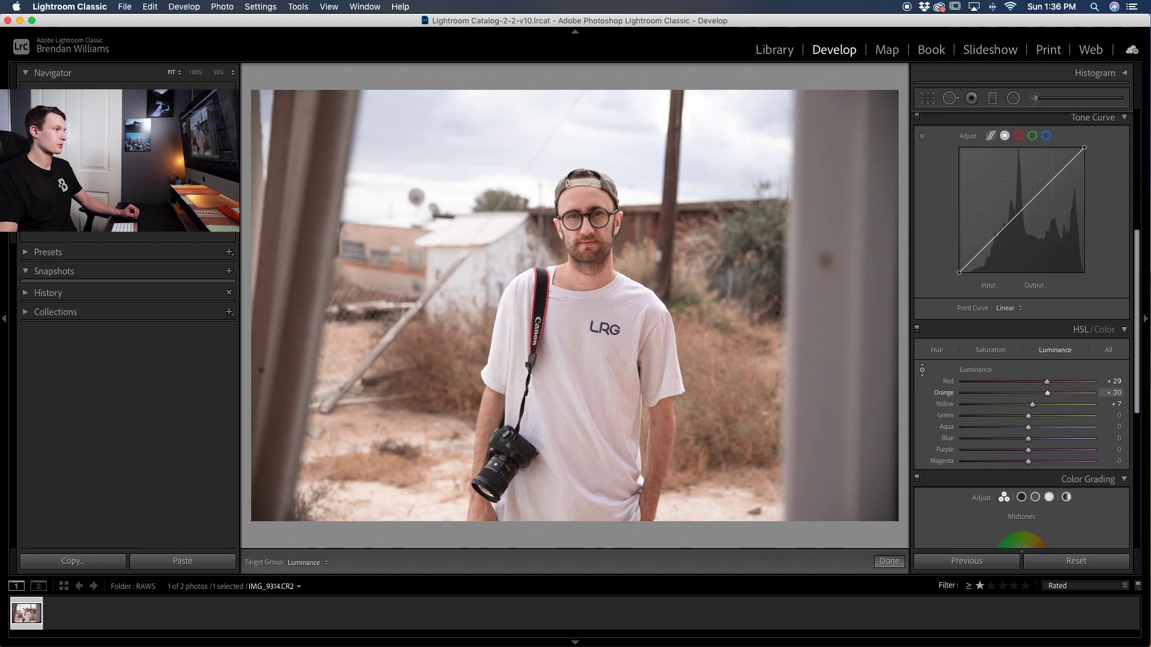
{"action": "left_click_drag", "start_coordinate": [575, 363], "coordinate": [574, 365]}
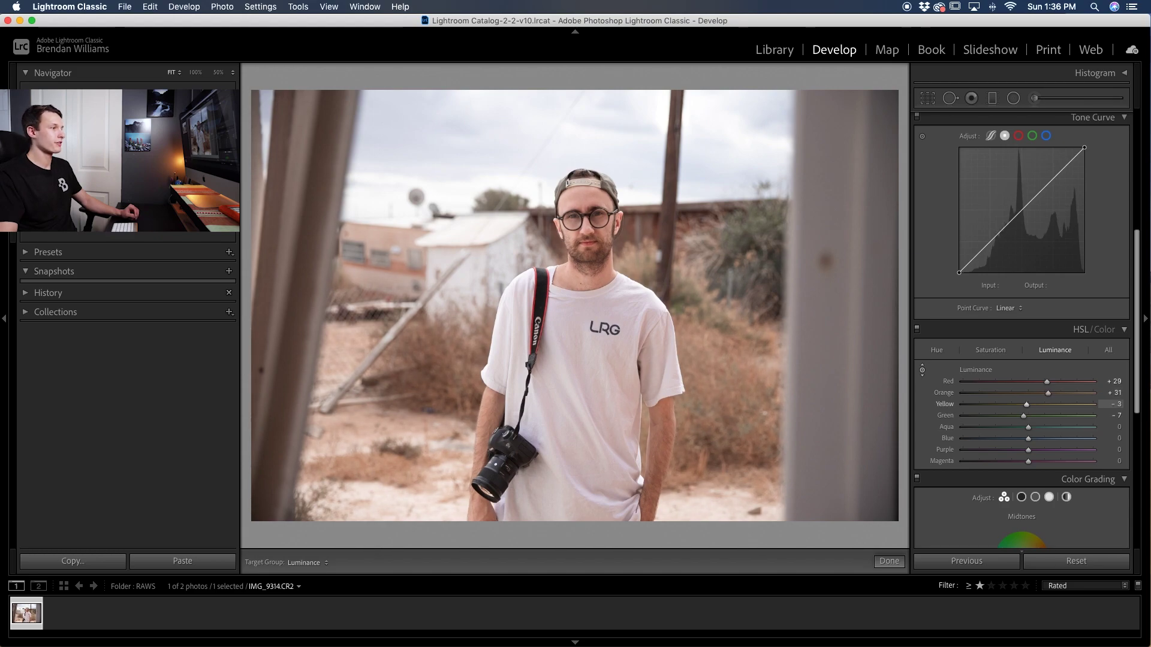
{"action": "left_click_drag", "start_coordinate": [713, 385], "coordinate": [713, 372]}
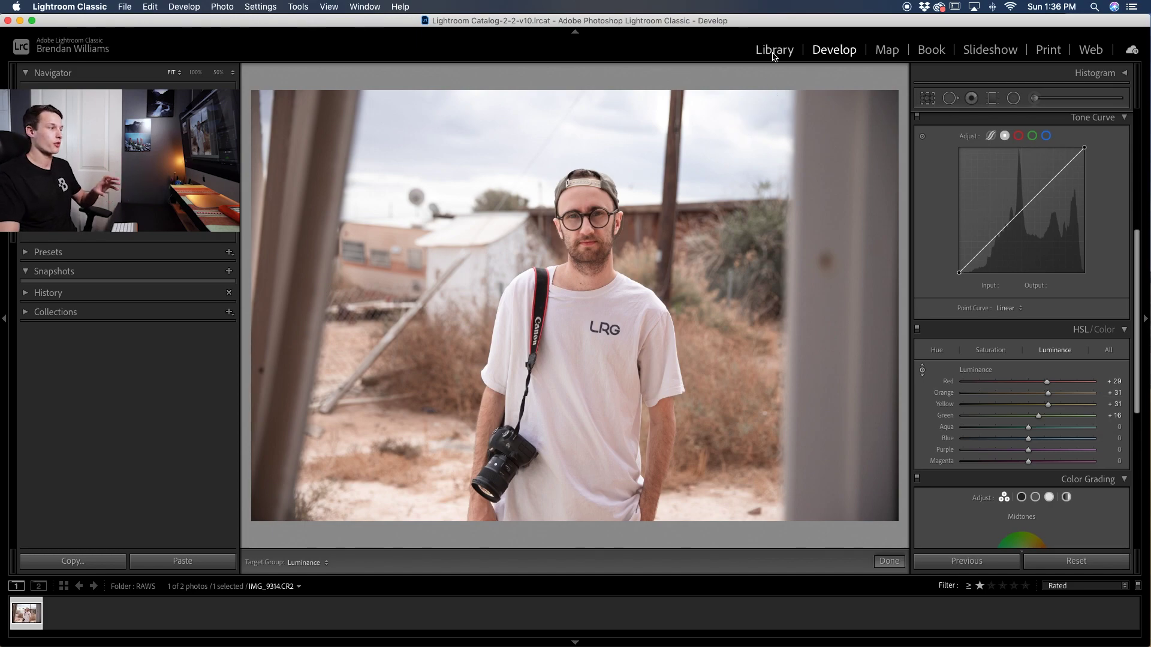
{"action": "left_click", "coordinate": [889, 561]}
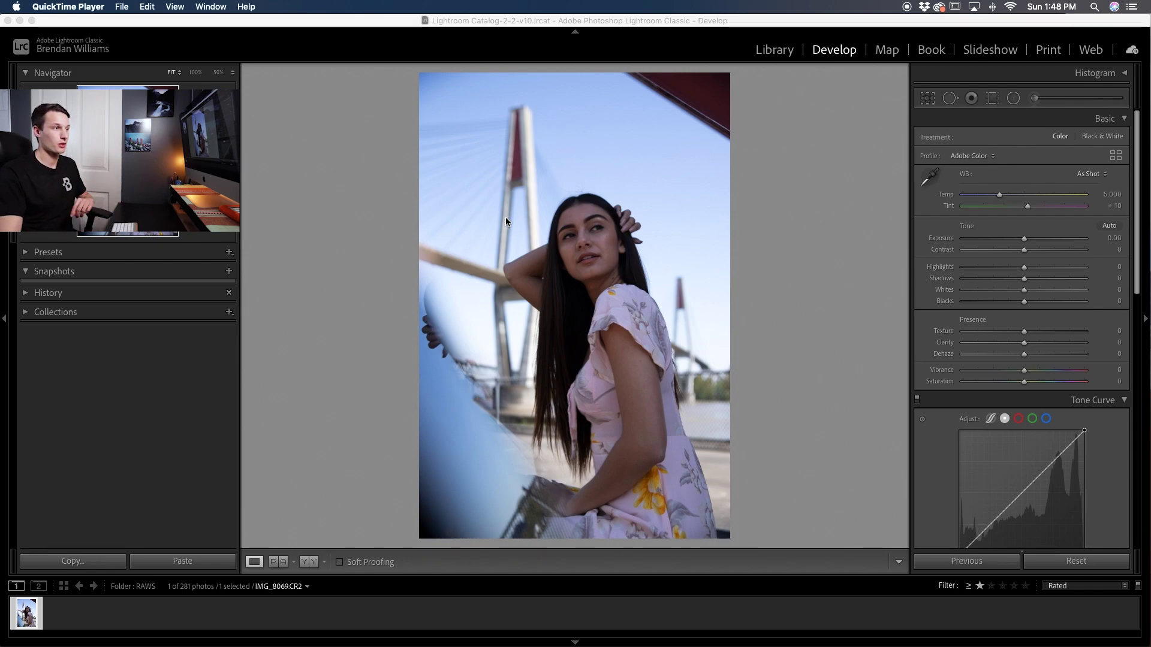
- Sample a neutral spot on the dress for a custom white balance of Temp 4,800, Tint +10
{"action": "left_click", "coordinate": [930, 177]}
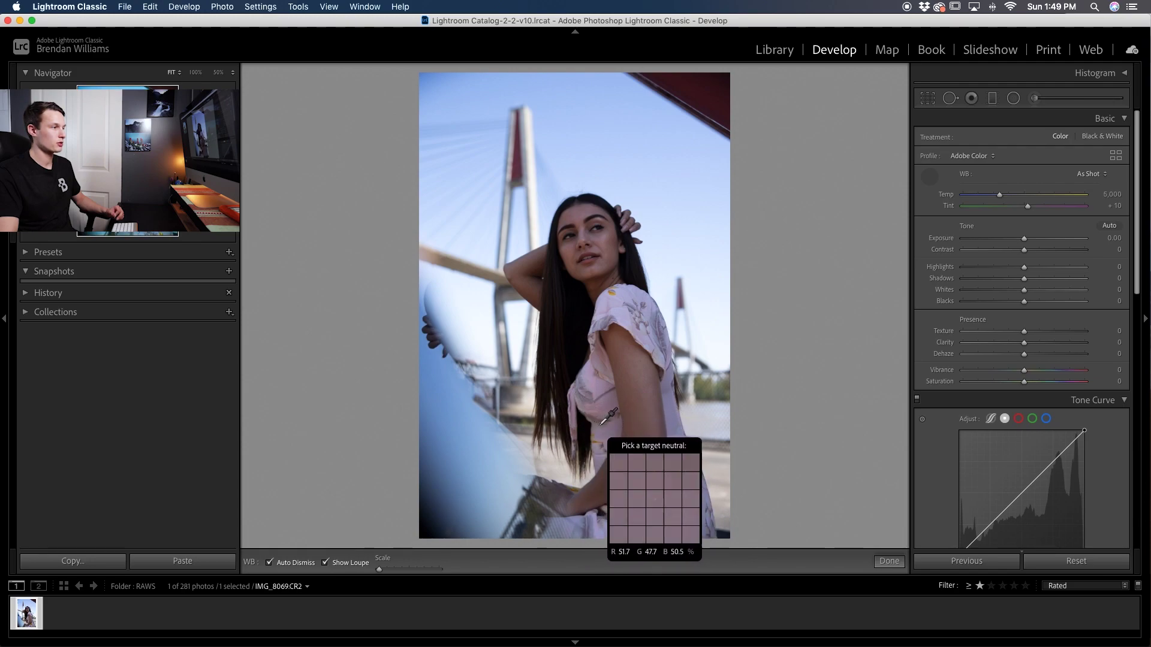
{"action": "left_click", "coordinate": [612, 406]}
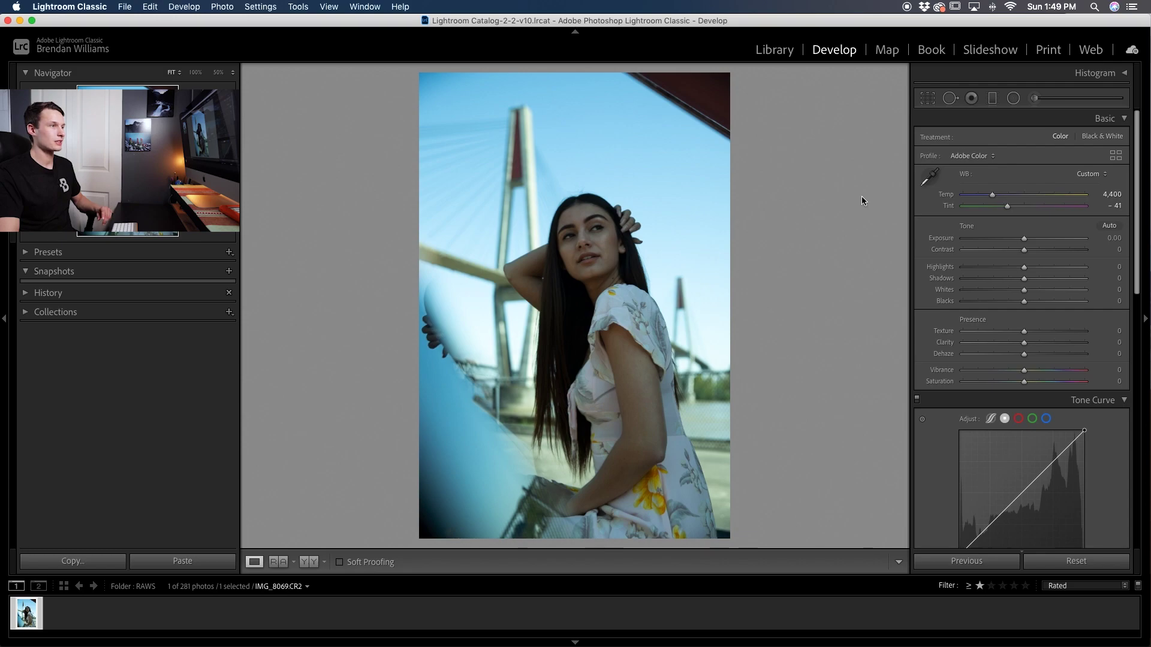
{"action": "left_click", "coordinate": [930, 178]}
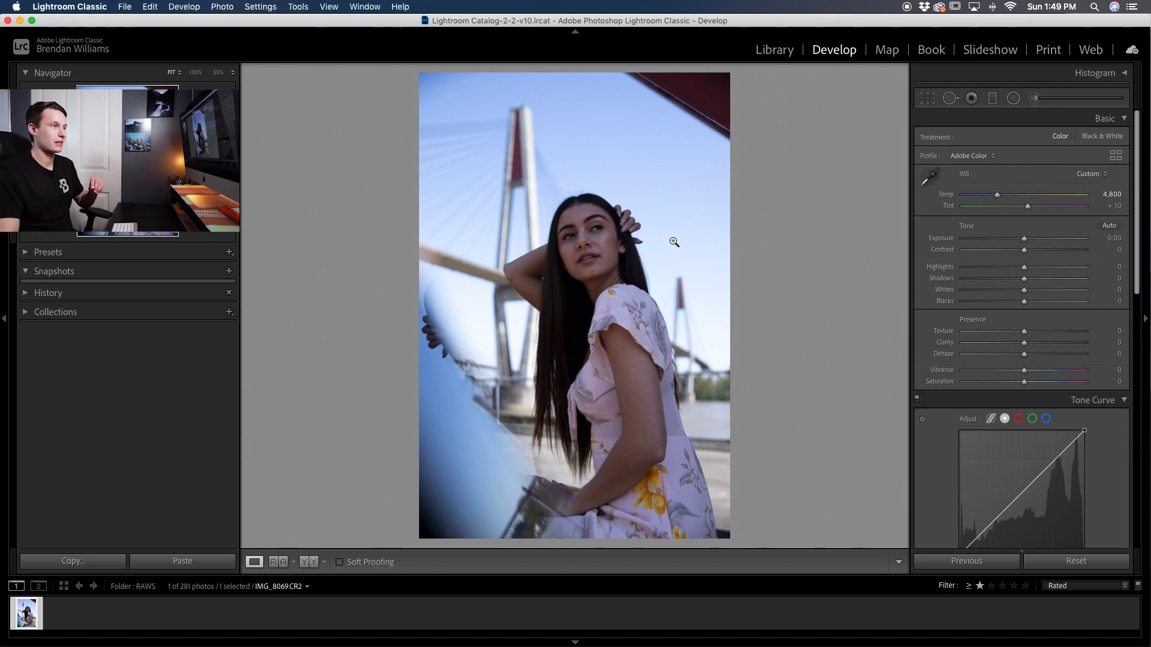
{"action": "scroll", "coordinate": [1031, 243], "scroll_direction": "down", "scroll_amount": 1}
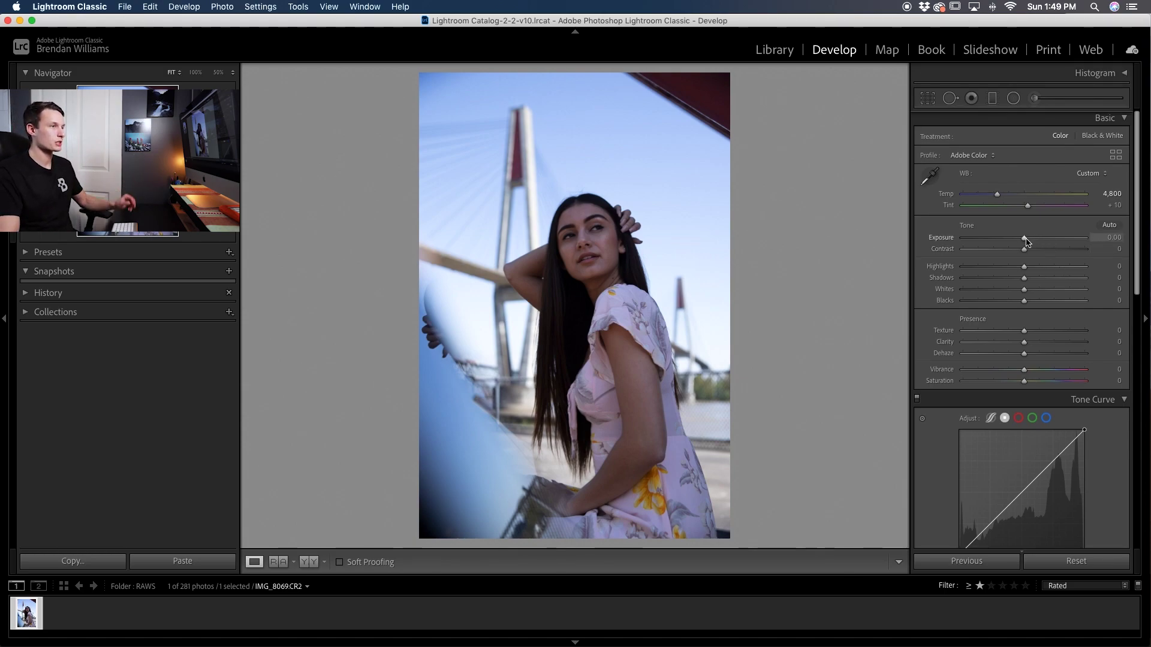
- Set Exposure +0.65, Contrast +14, Highlights +7, Shadows +22, Whites +10 and Blacks +9
{"action": "left_click_drag", "start_coordinate": [1025, 240], "coordinate": [1033, 240]}
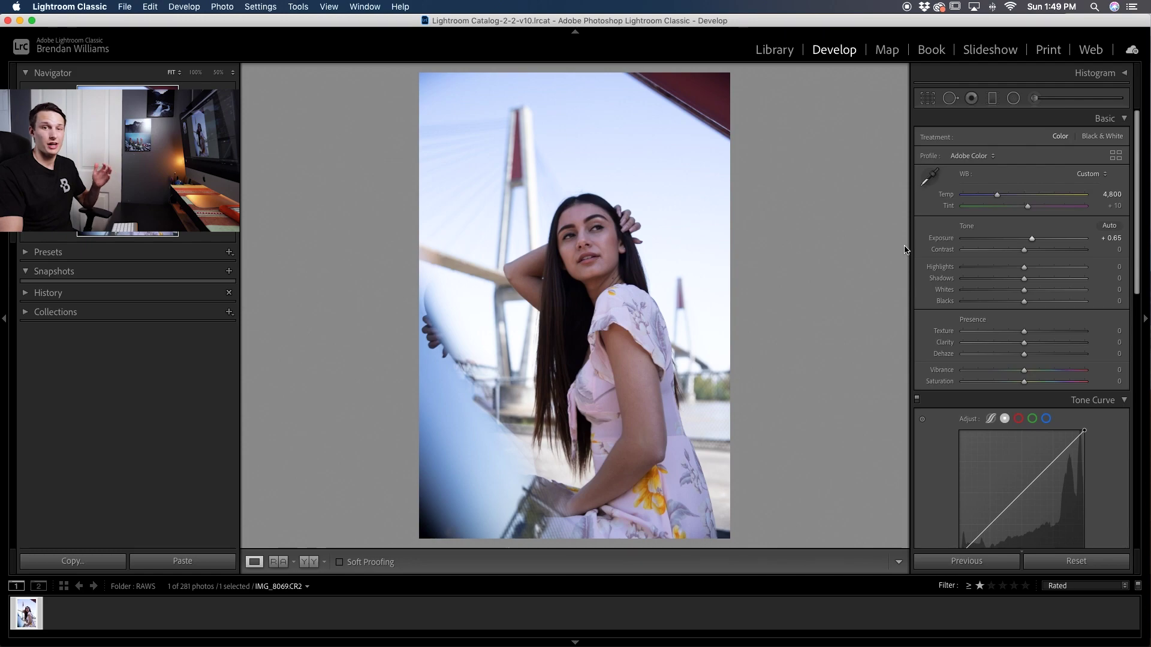
{"action": "left_click_drag", "start_coordinate": [1024, 279], "coordinate": [1036, 278]}
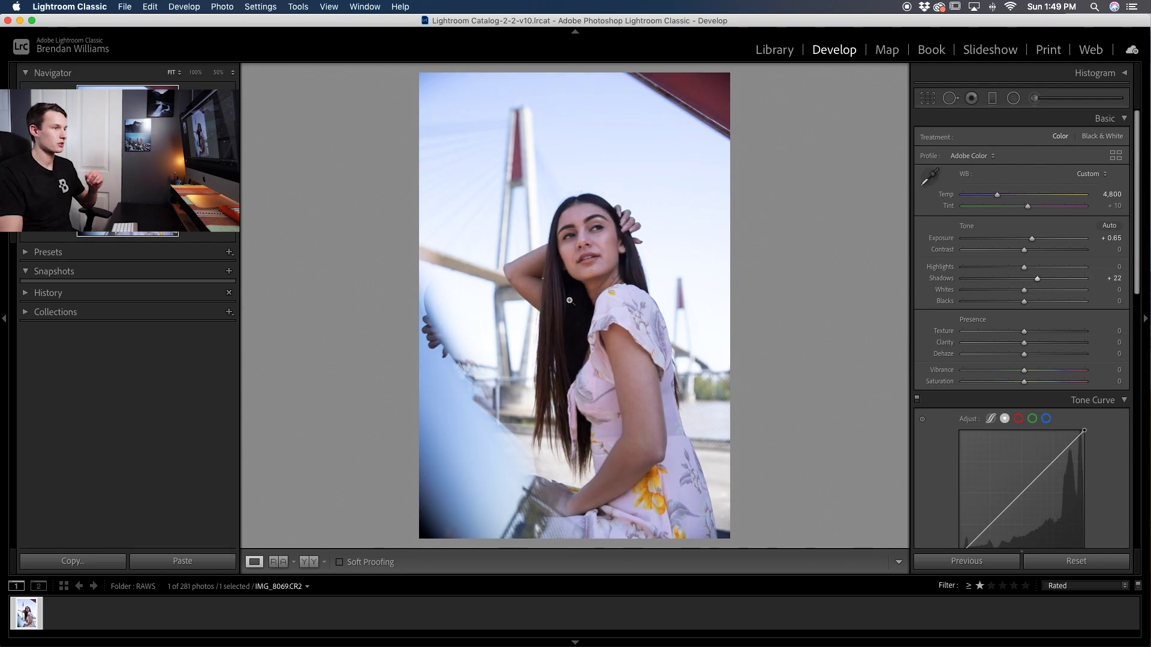
{"action": "left_click_drag", "start_coordinate": [1024, 302], "coordinate": [1031, 305]}
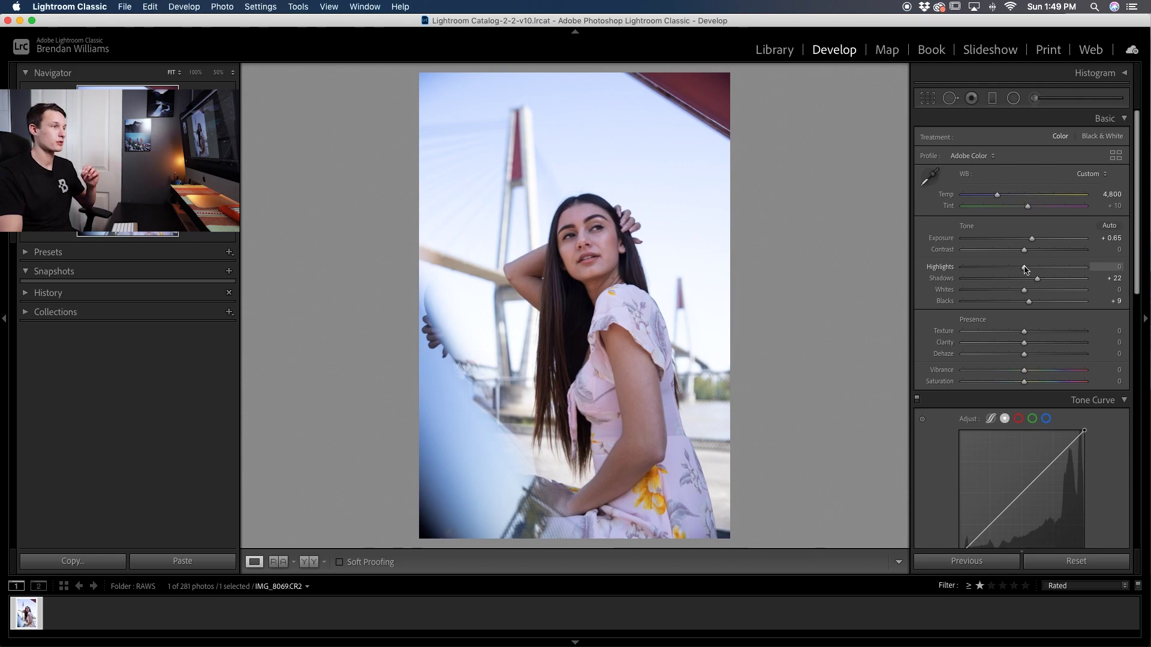
{"action": "left_click_drag", "start_coordinate": [1025, 270], "coordinate": [1046, 271]}
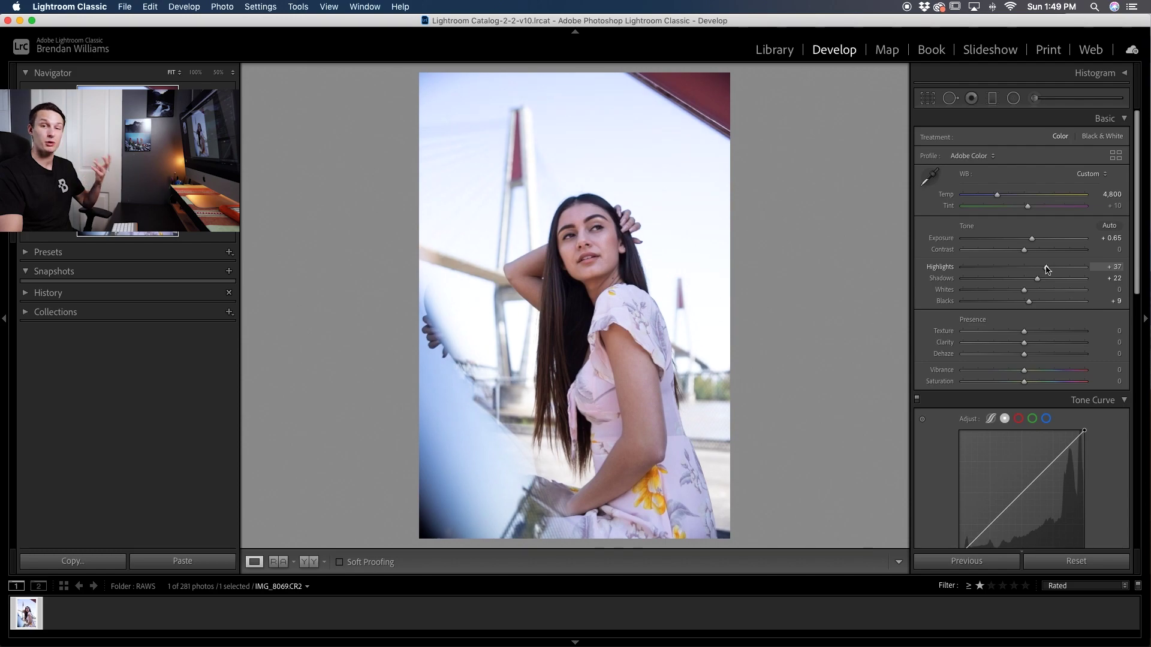
{"action": "left_click_drag", "start_coordinate": [1047, 270], "coordinate": [1032, 293]}
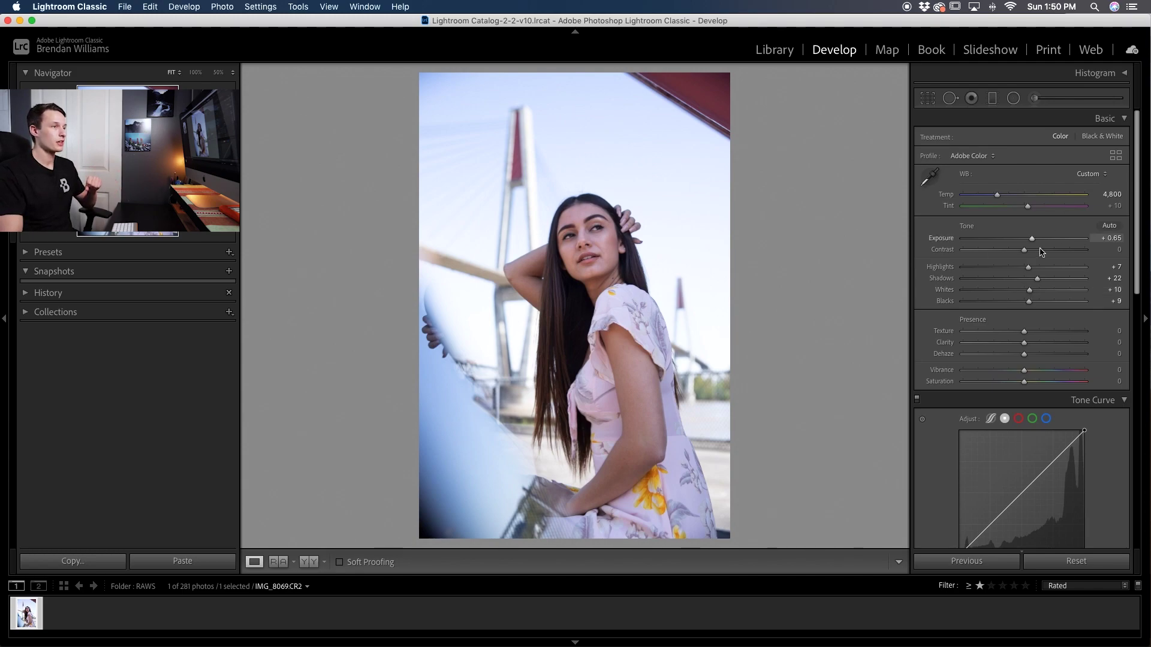
{"action": "left_click_drag", "start_coordinate": [1024, 250], "coordinate": [1033, 251]}
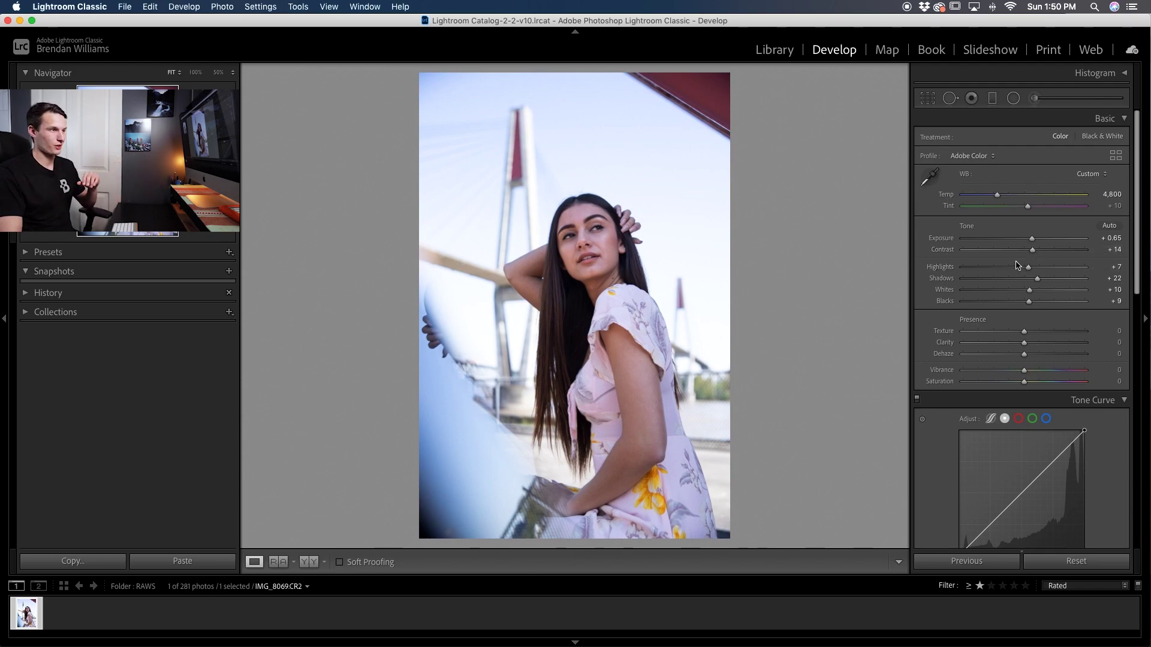
{"action": "scroll", "coordinate": [974, 302], "scroll_direction": "down", "scroll_amount": 10}
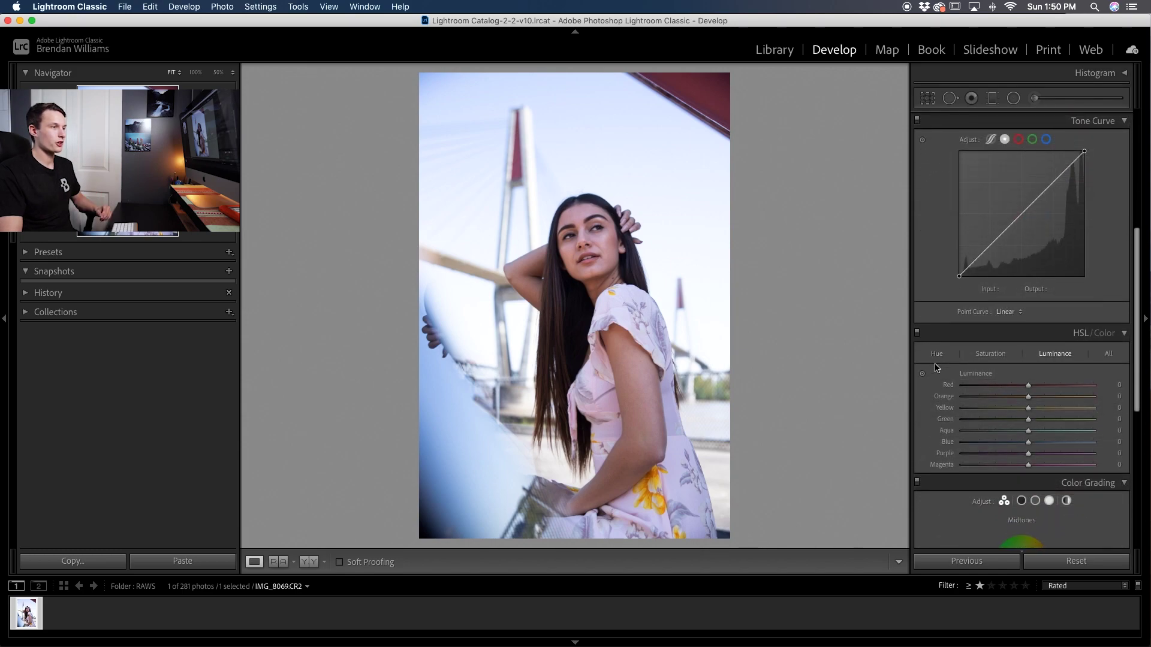
- Drag on the sky with the HSL Hue targeted tool to set Blue -16 and Purple -2
{"action": "left_click", "coordinate": [937, 354]}
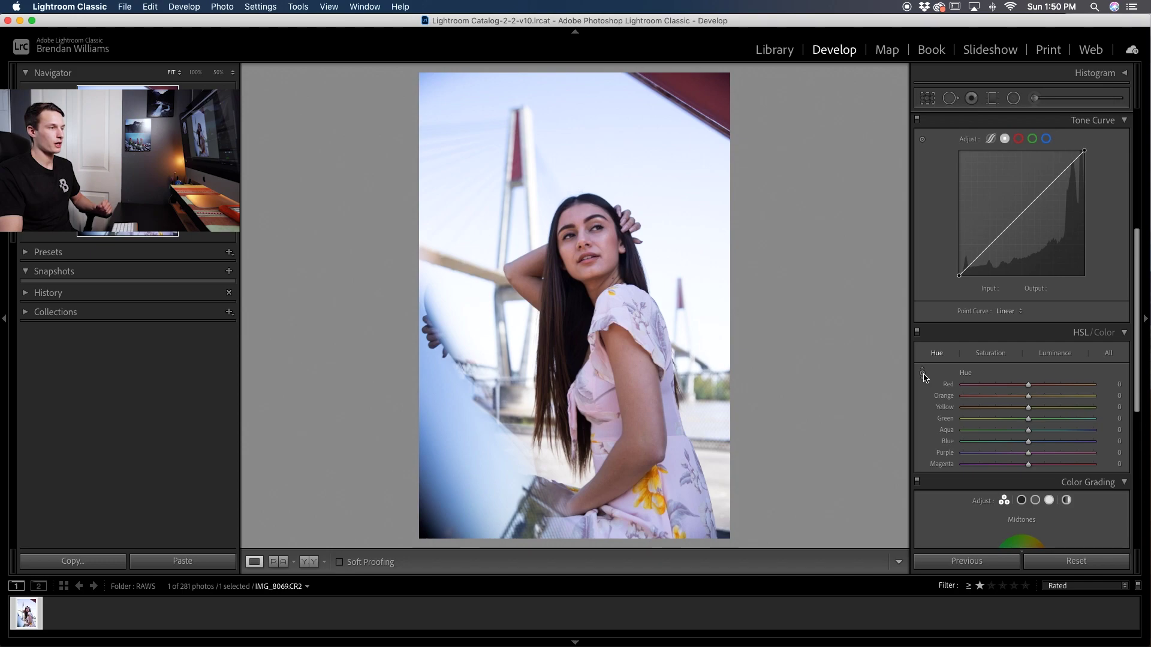
{"action": "left_click", "coordinate": [923, 374]}
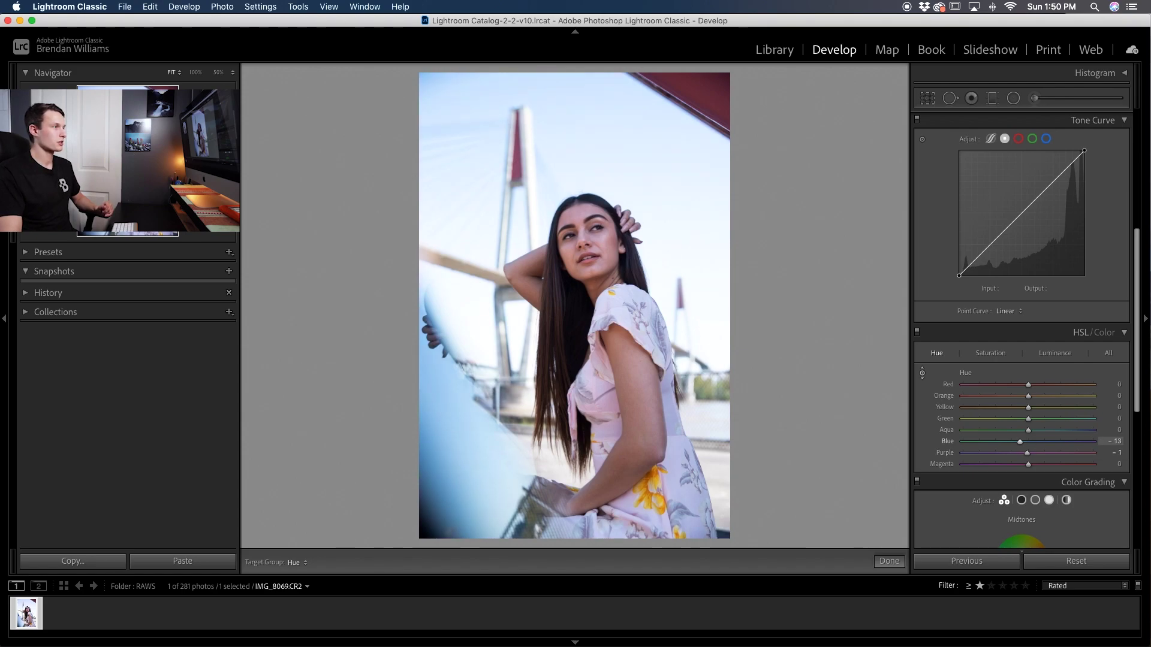
{"action": "left_click_drag", "start_coordinate": [575, 150], "coordinate": [575, 151]}
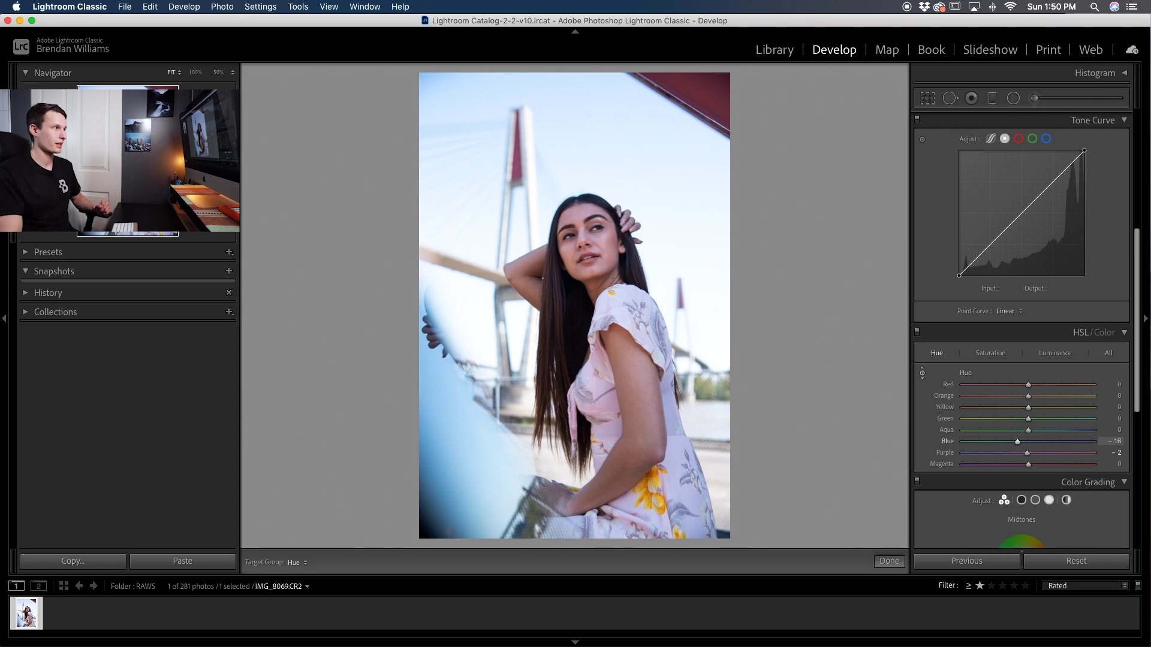
{"action": "left_click_drag", "start_coordinate": [765, 362], "coordinate": [765, 362]}
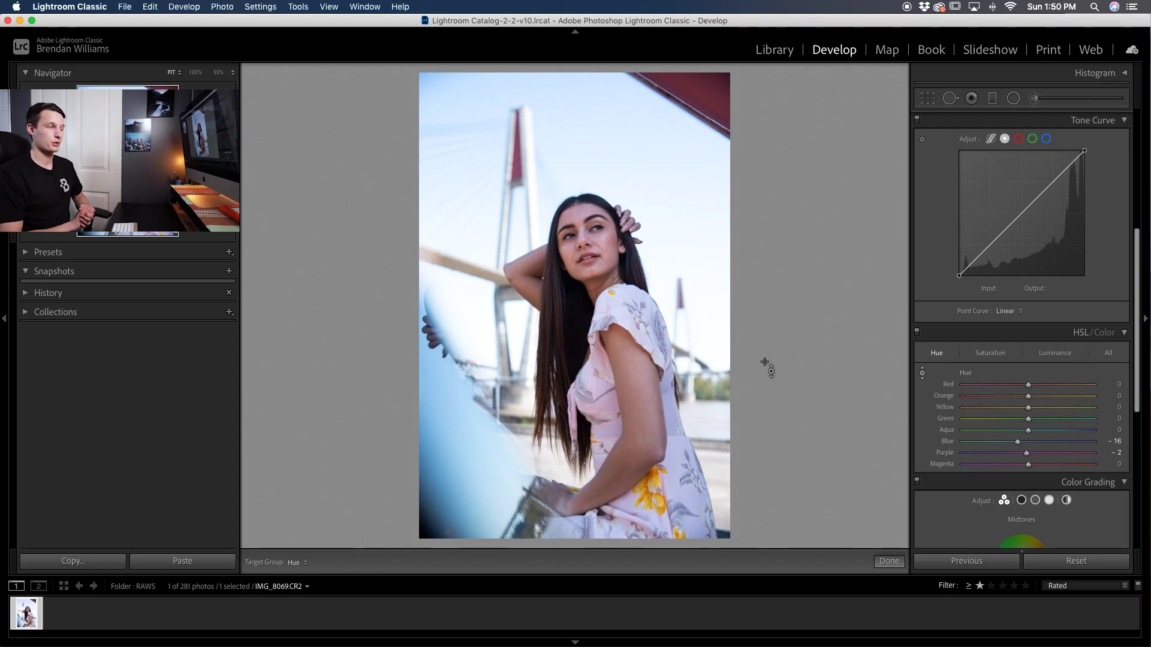
{"action": "left_click", "coordinate": [992, 355]}
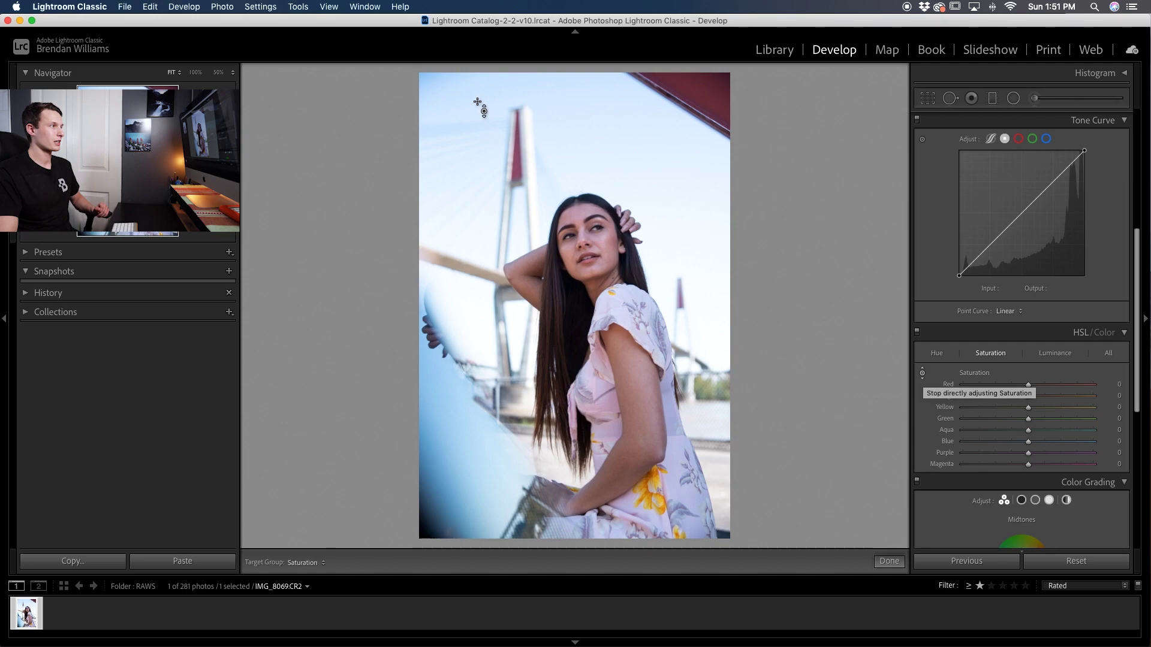
- Drain the sky's colour by dragging on it, then undo back to Blue -70 and Purple -12
{"action": "left_click", "coordinate": [922, 373]}
{"action": "left_click_drag", "start_coordinate": [456, 180], "coordinate": [456, 264]}
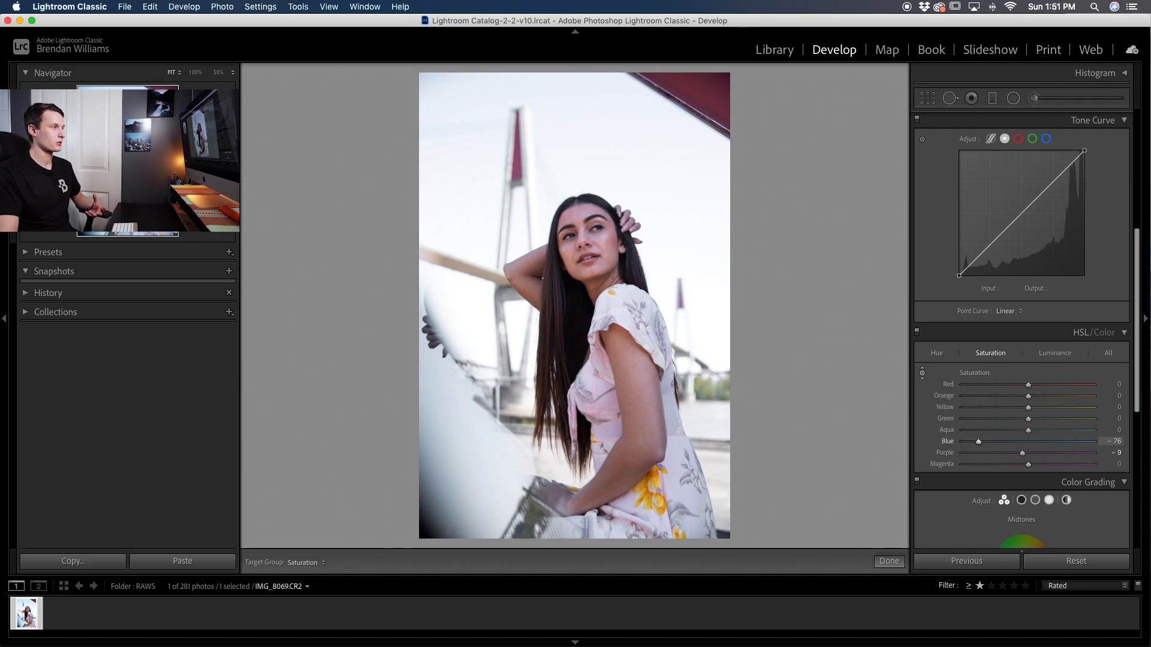
{"action": "key", "text": "super+z"}
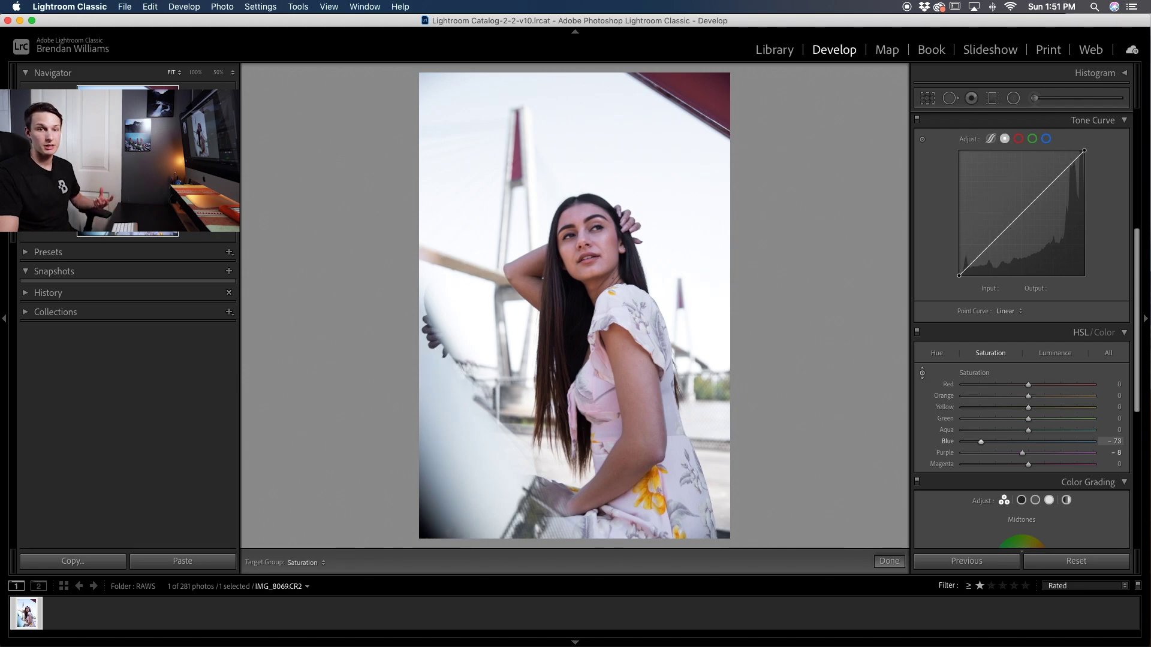
{"action": "key", "text": "super+z"}
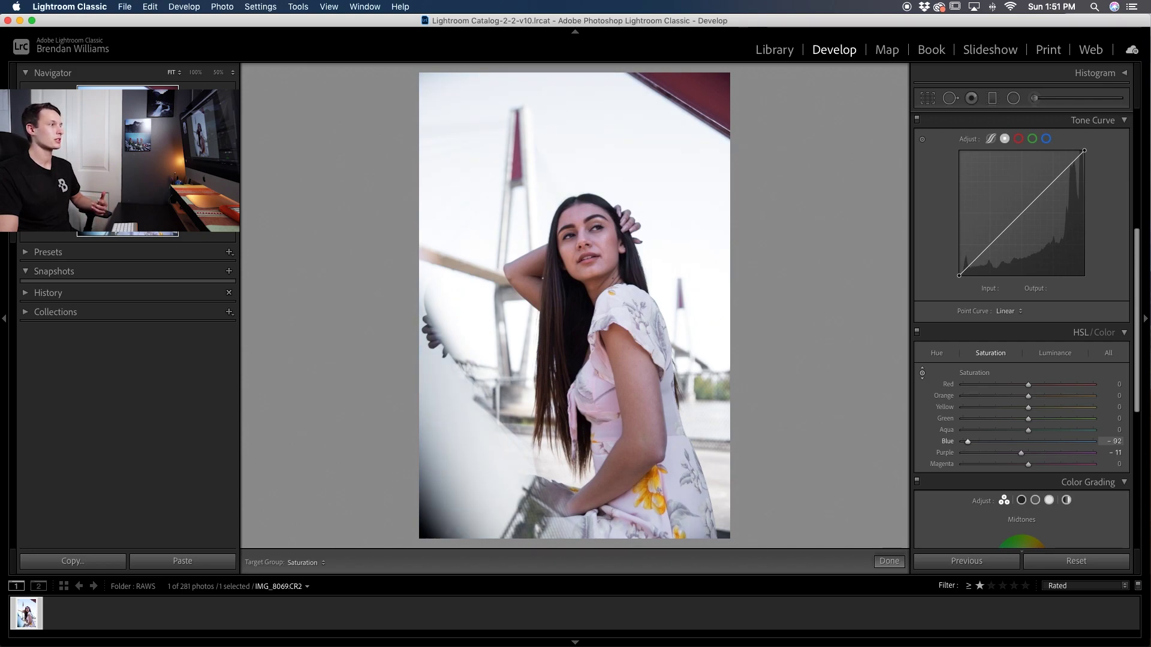
{"action": "key", "text": "super+z"}
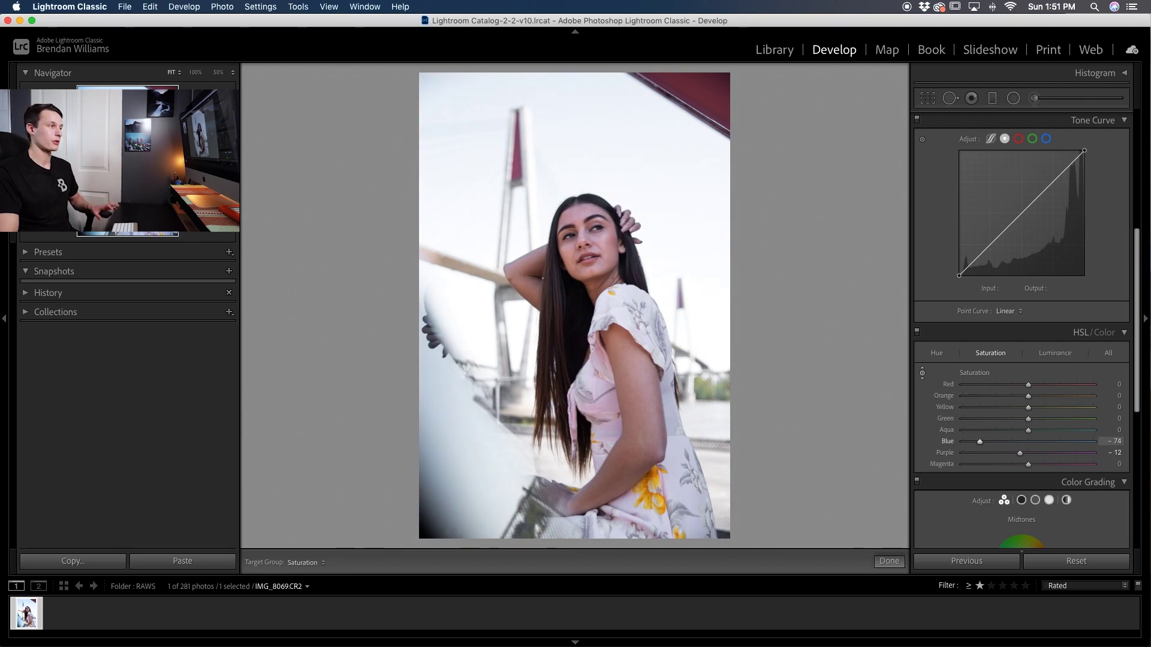
{"action": "key", "text": "super+z"}
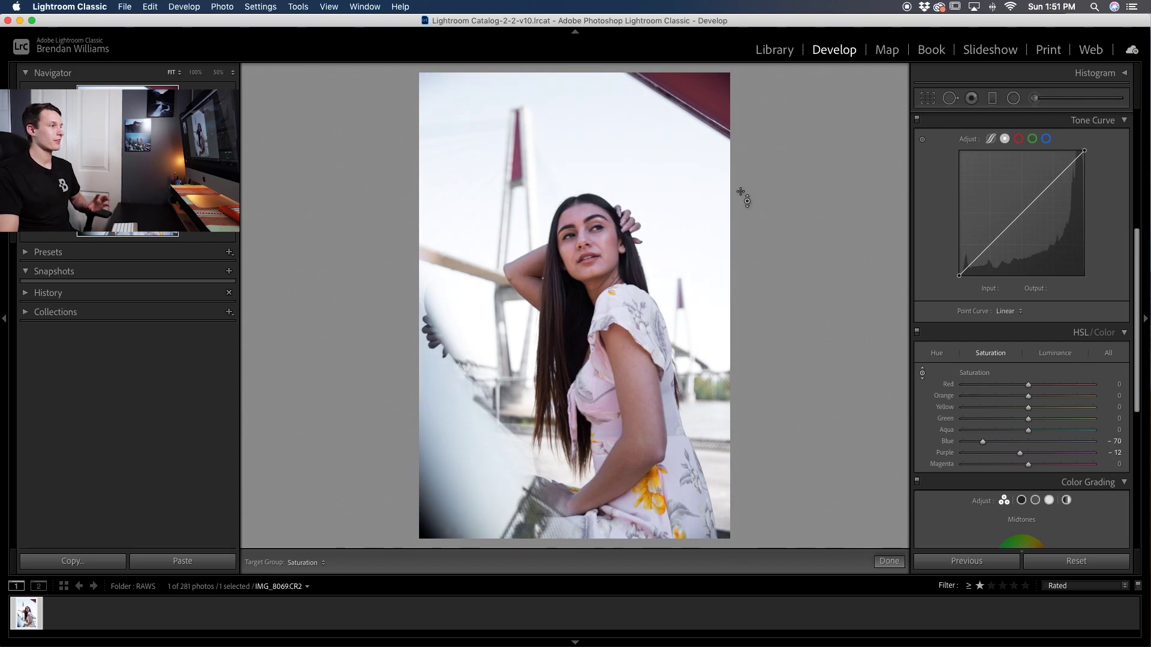
{"action": "left_click", "coordinate": [1053, 353]}
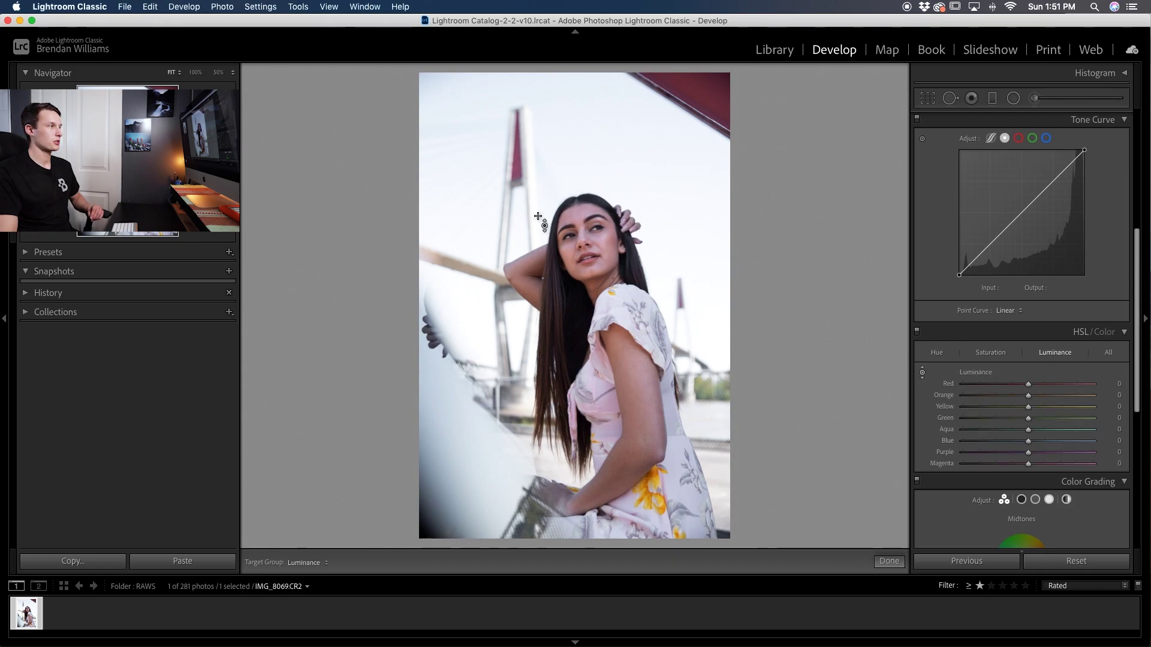
- Drag on the dress and sleeve to set Magenta luminance +28, Aqua -3, Blue -4, Purple +4
{"action": "left_click_drag", "start_coordinate": [613, 415], "coordinate": [612, 402]}
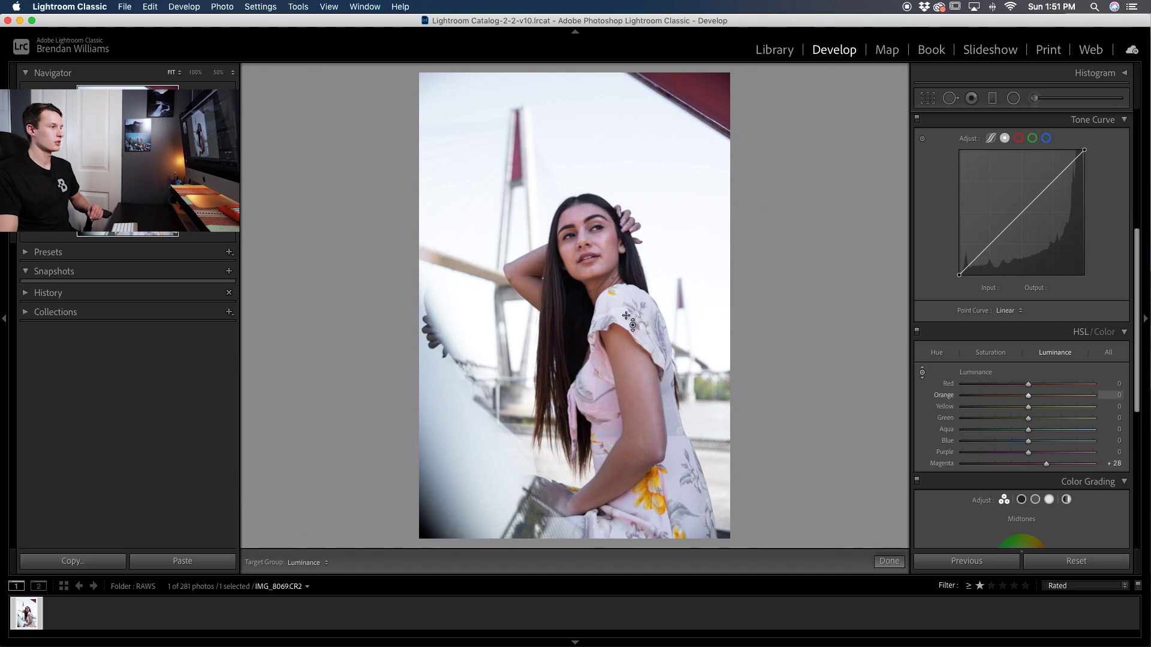
{"action": "mouse_move", "coordinate": [629, 331]}
{"action": "left_mouse_down"}
{"action": "mouse_move", "coordinate": [630, 318]}
{"action": "mouse_move", "coordinate": [606, 333]}
{"action": "left_mouse_up"}
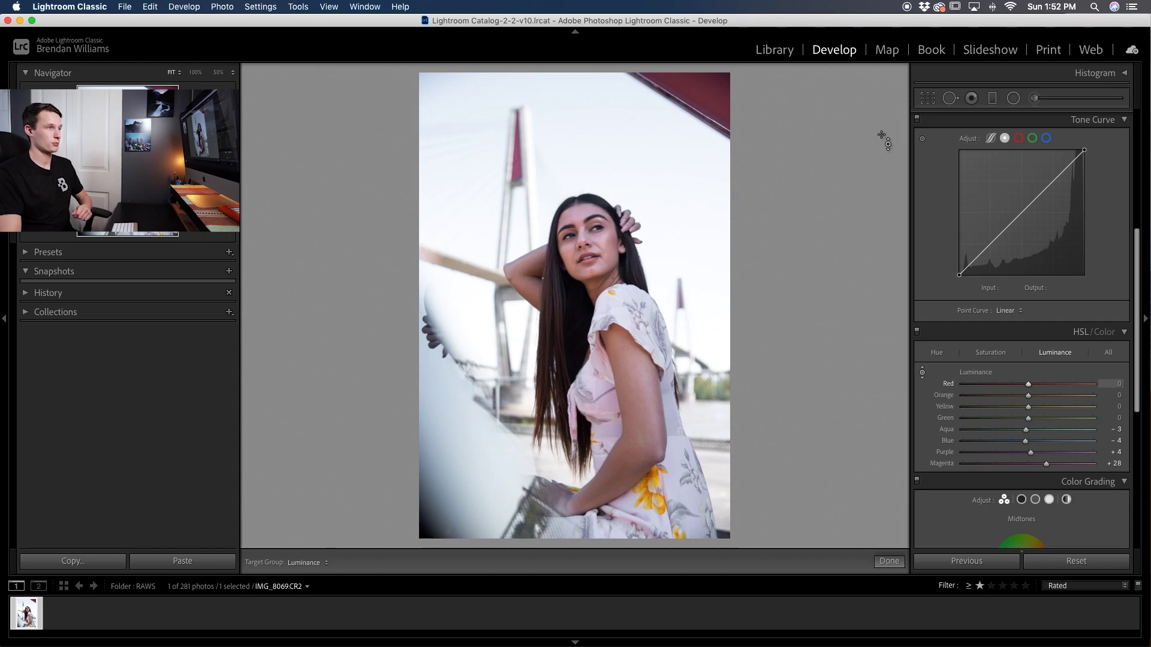
- Paint an Adjustment Brush mask across the shoulder and upper arm, checking coverage with the red overlay
{"action": "left_click", "coordinate": [1033, 99]}
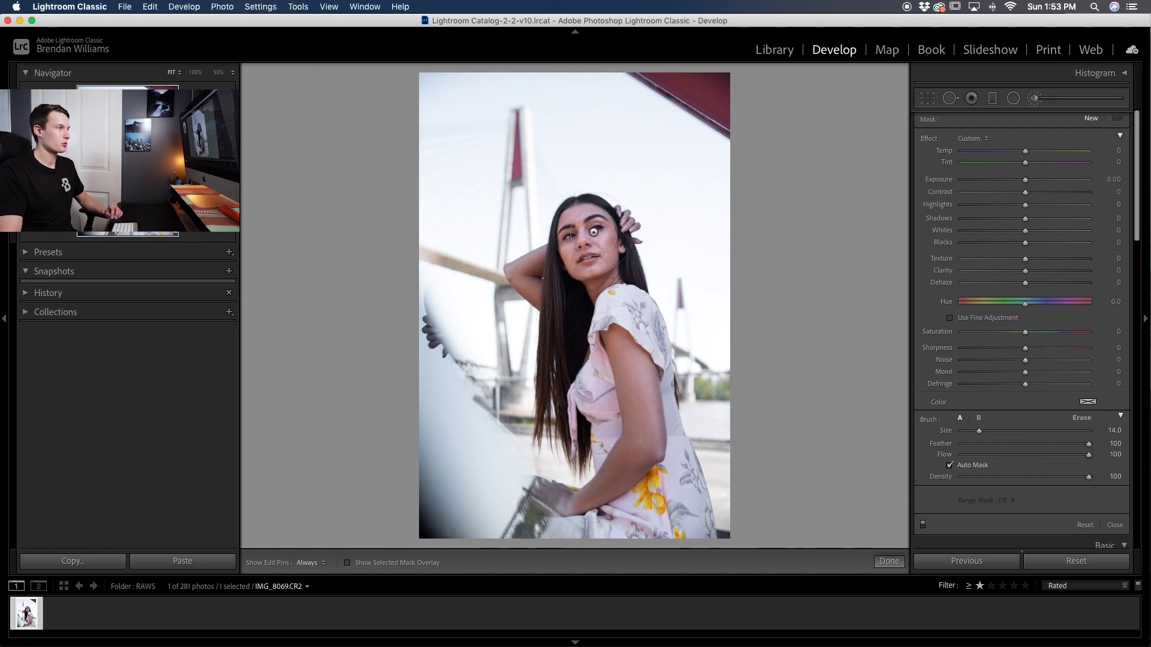
{"action": "key", "text": "h"}
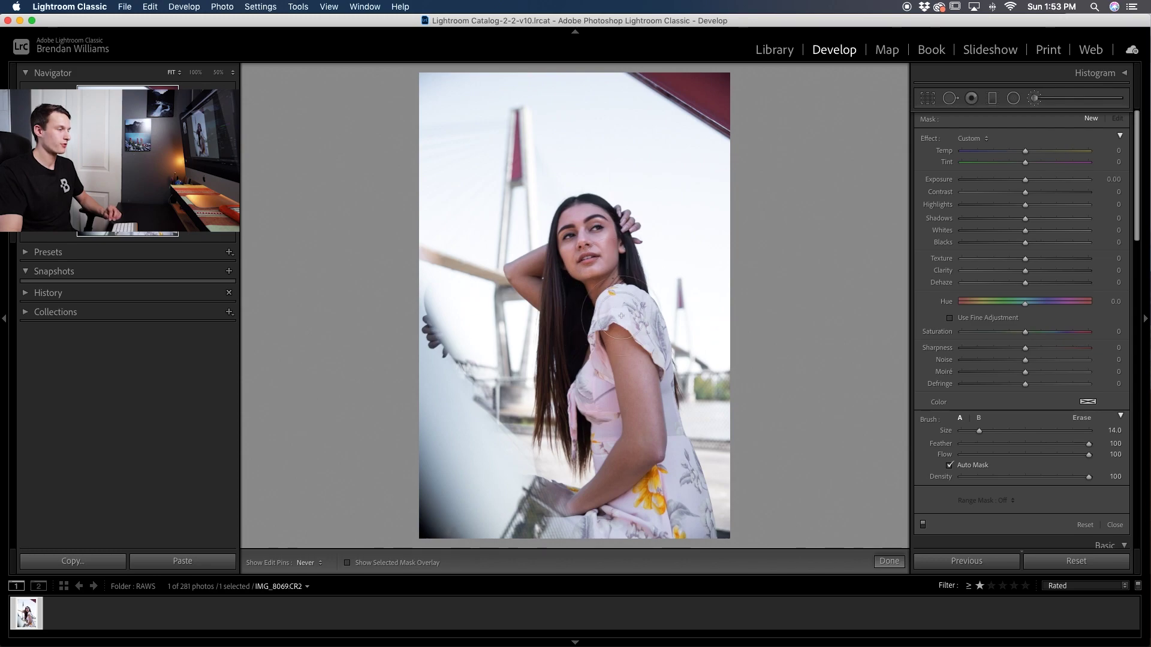
{"action": "key", "text": "h"}
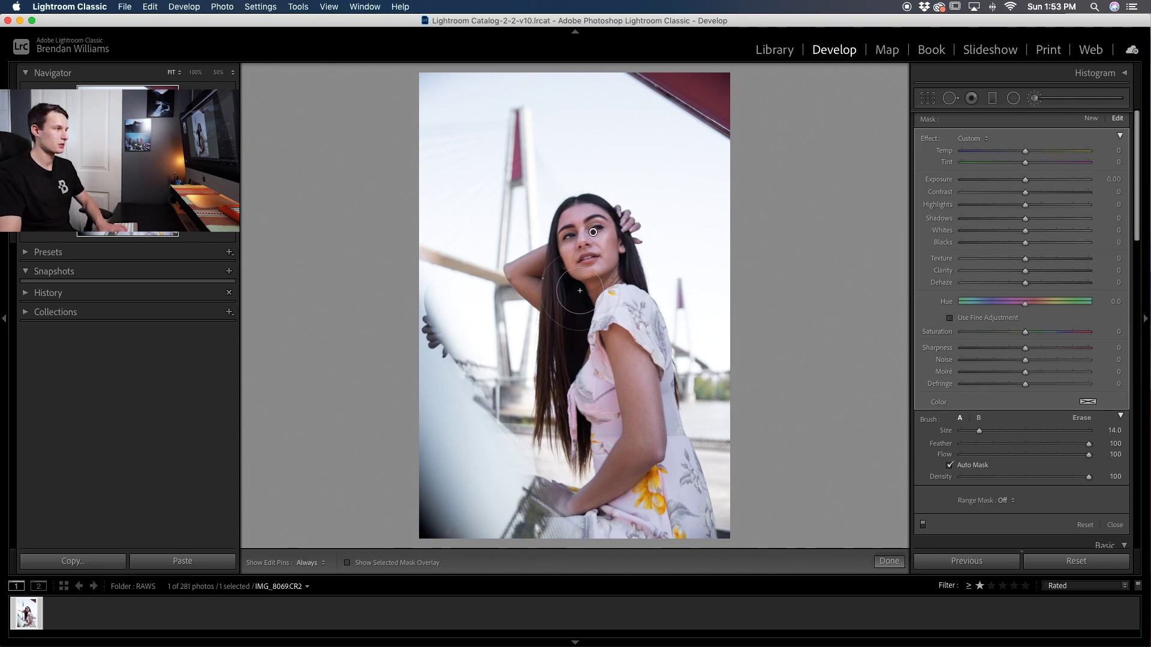
{"action": "key", "text": "o"}
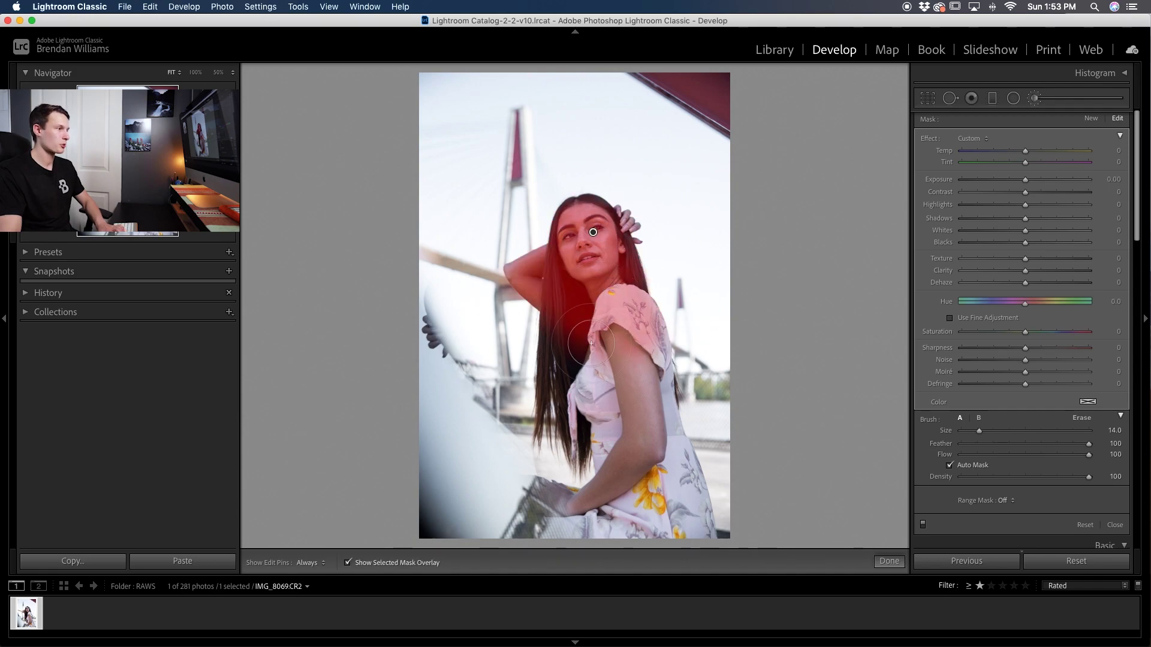
{"action": "key", "text": "h"}
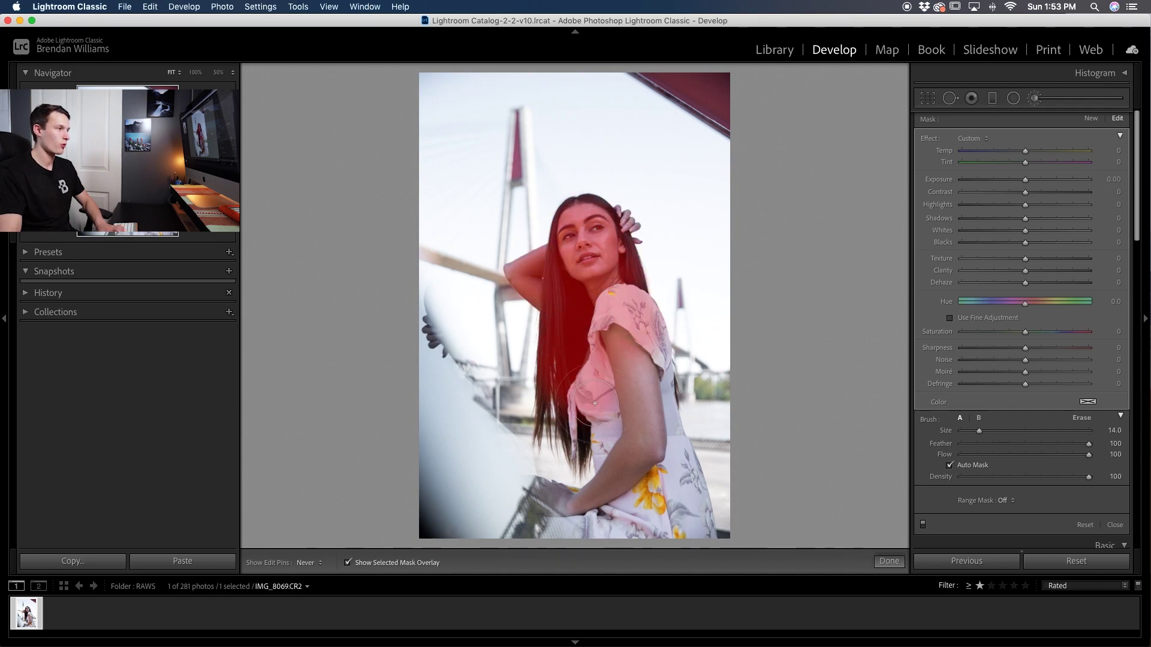
{"action": "mouse_move", "coordinate": [594, 403]}
{"action": "left_mouse_down"}
{"action": "mouse_move", "coordinate": [621, 378]}
{"action": "mouse_move", "coordinate": [612, 329]}
{"action": "mouse_move", "coordinate": [688, 540]}
{"action": "mouse_move", "coordinate": [682, 501]}
{"action": "mouse_move", "coordinate": [683, 528]}
{"action": "mouse_move", "coordinate": [624, 512]}
{"action": "mouse_move", "coordinate": [575, 542]}
{"action": "left_mouse_up"}
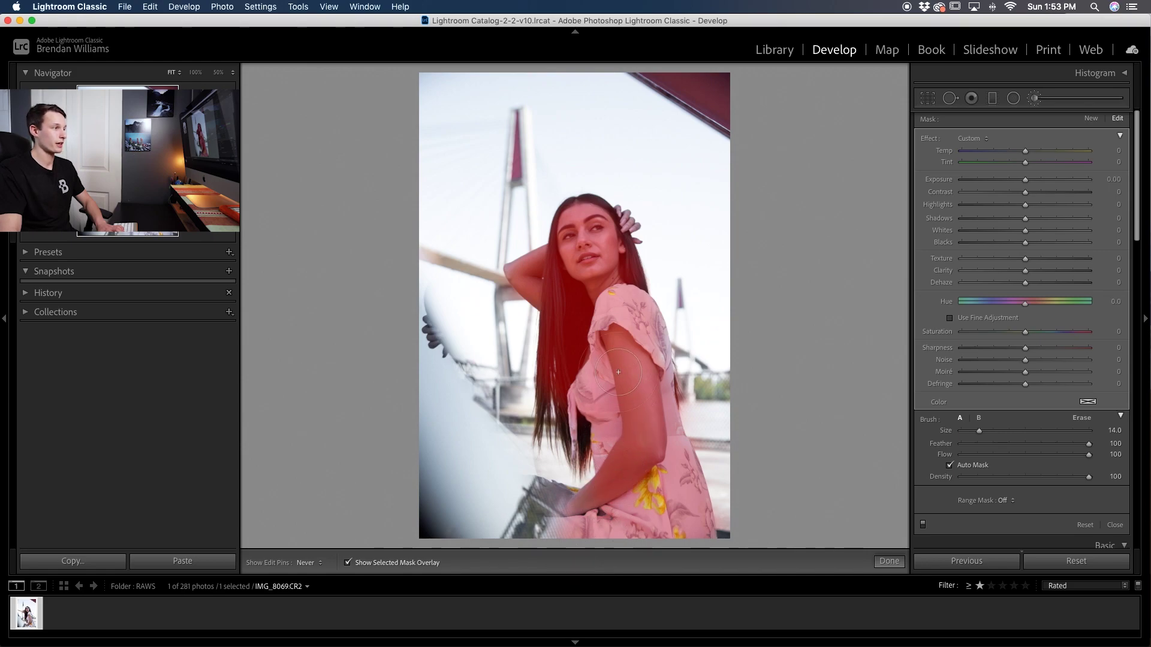
{"action": "key", "text": "h"}
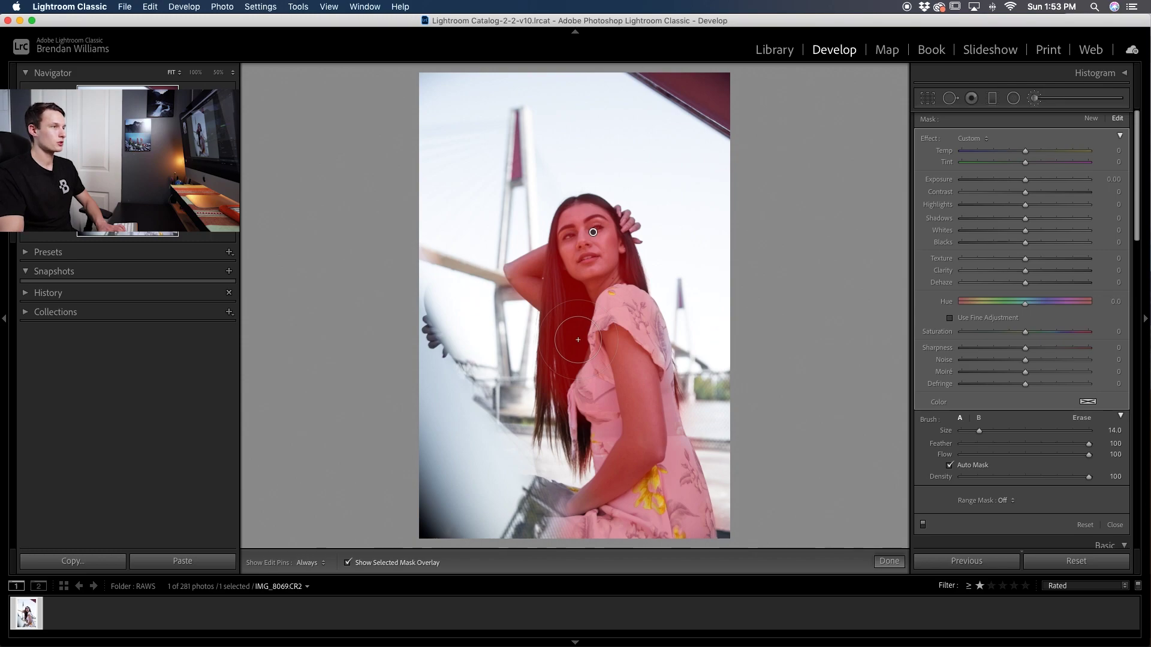
{"action": "key", "text": "o"}
{"action": "key", "text": "bracketleft"}
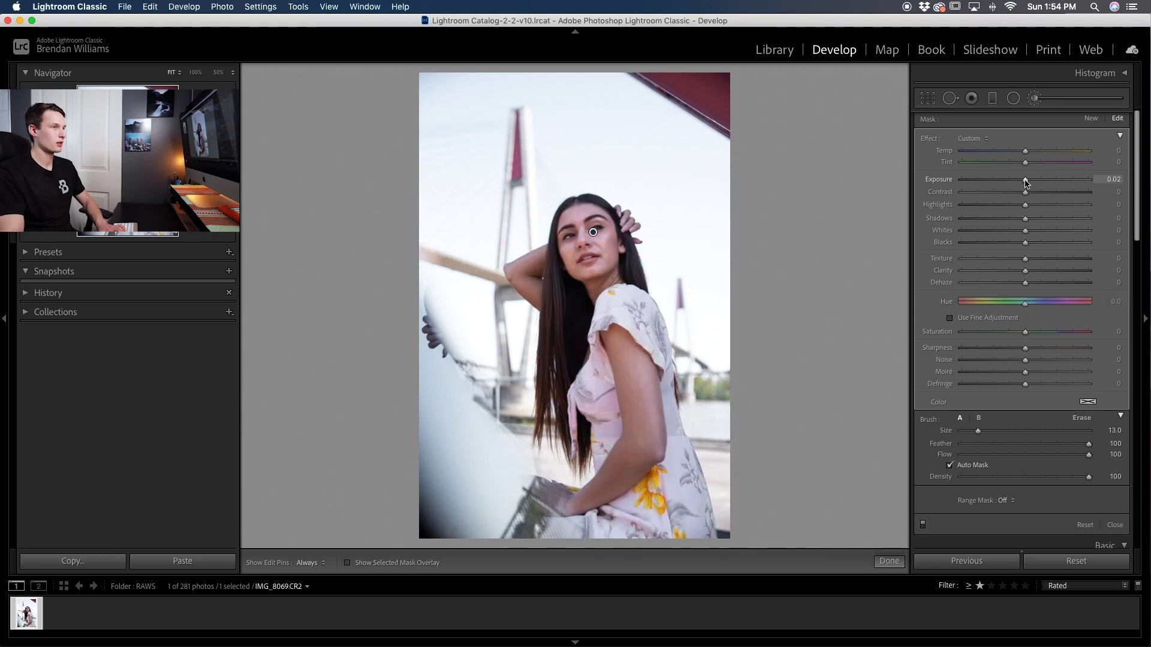
- Give the brushed area Exposure 0.15, Temp 10 and Contrast 13, then show the before/after comparison
{"action": "left_click_drag", "start_coordinate": [1025, 181], "coordinate": [1027, 180]}
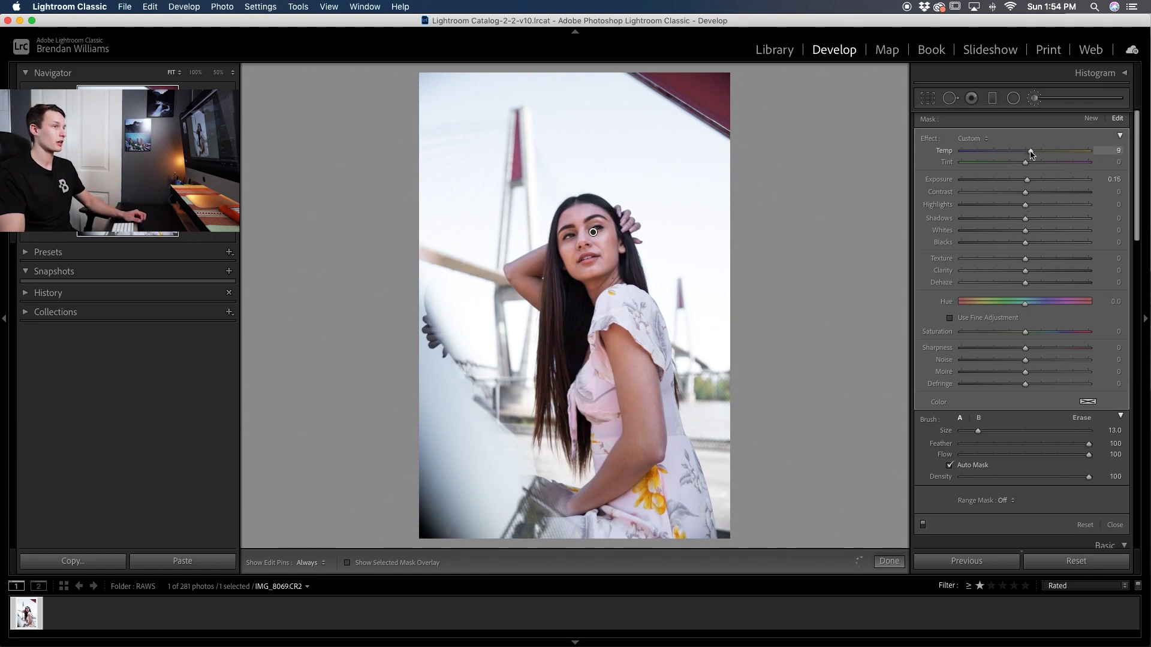
{"action": "left_click_drag", "start_coordinate": [1030, 153], "coordinate": [1032, 154]}
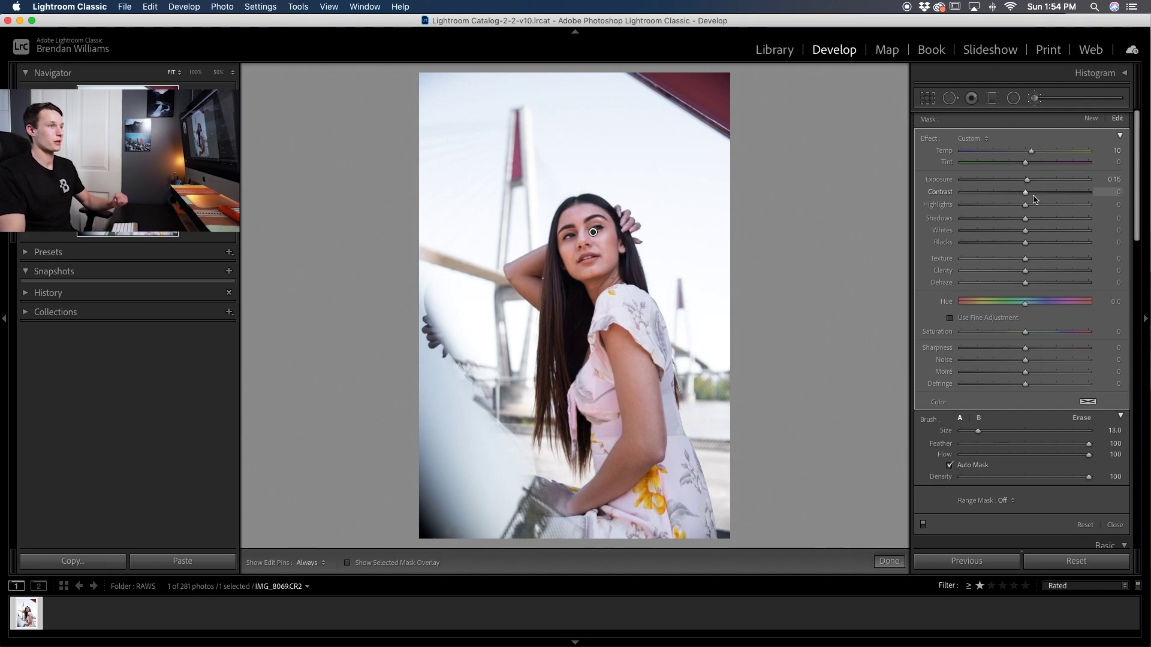
{"action": "left_click_drag", "start_coordinate": [1027, 196], "coordinate": [1033, 195]}
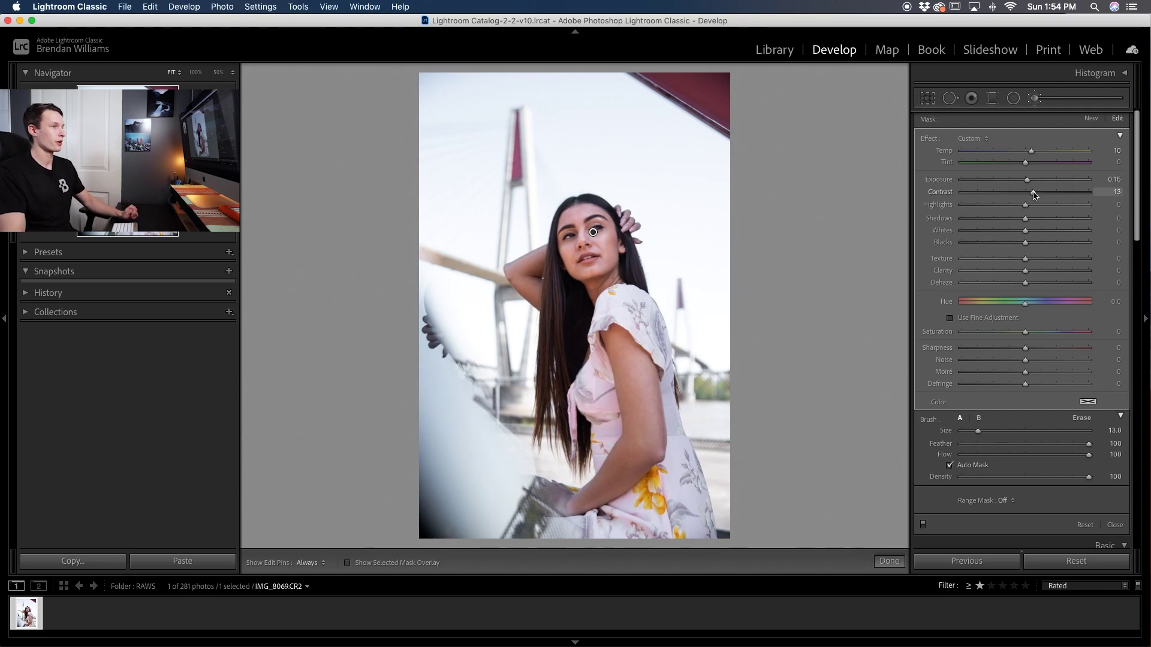
{"action": "key", "text": "k"}
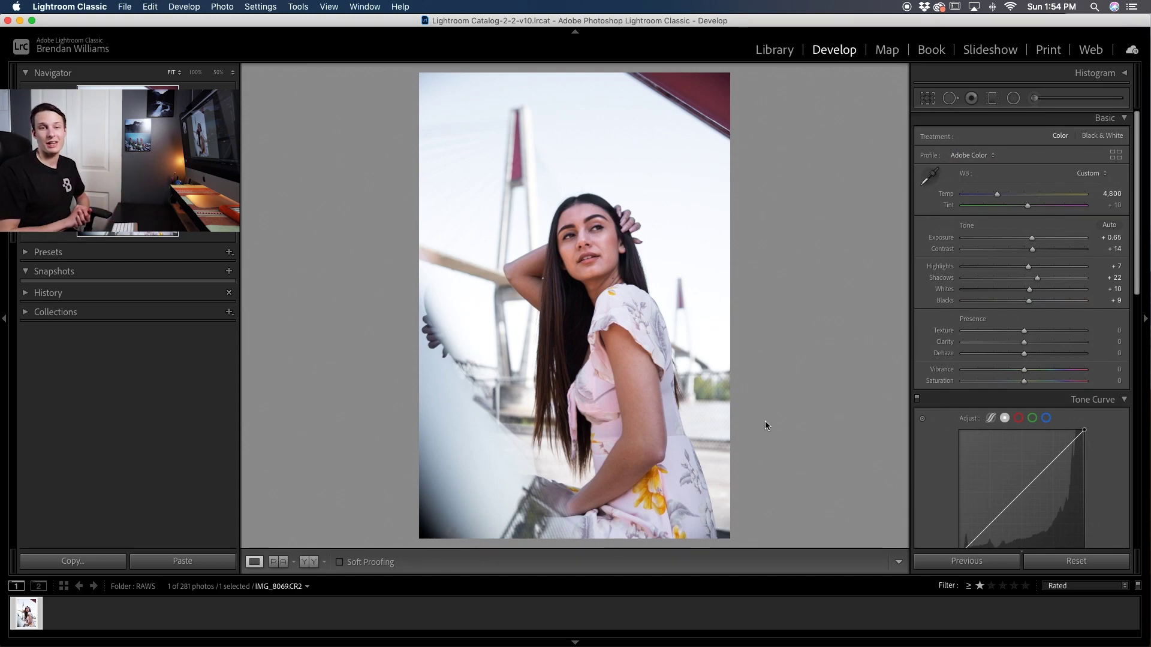
{"action": "left_click", "coordinate": [309, 561]}
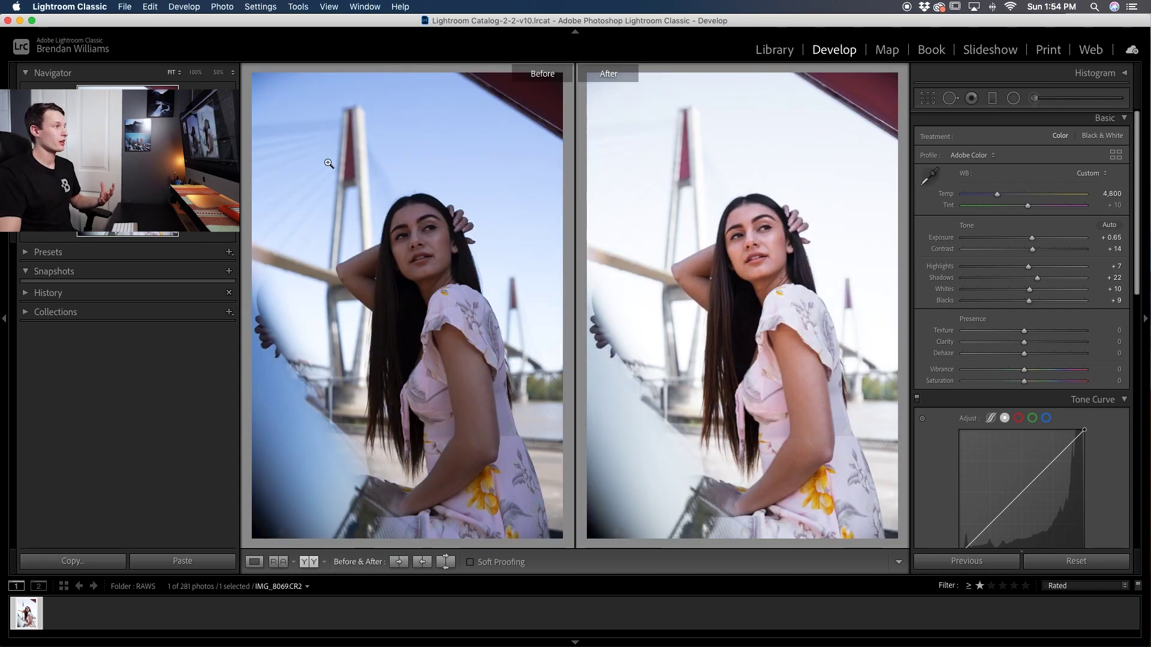